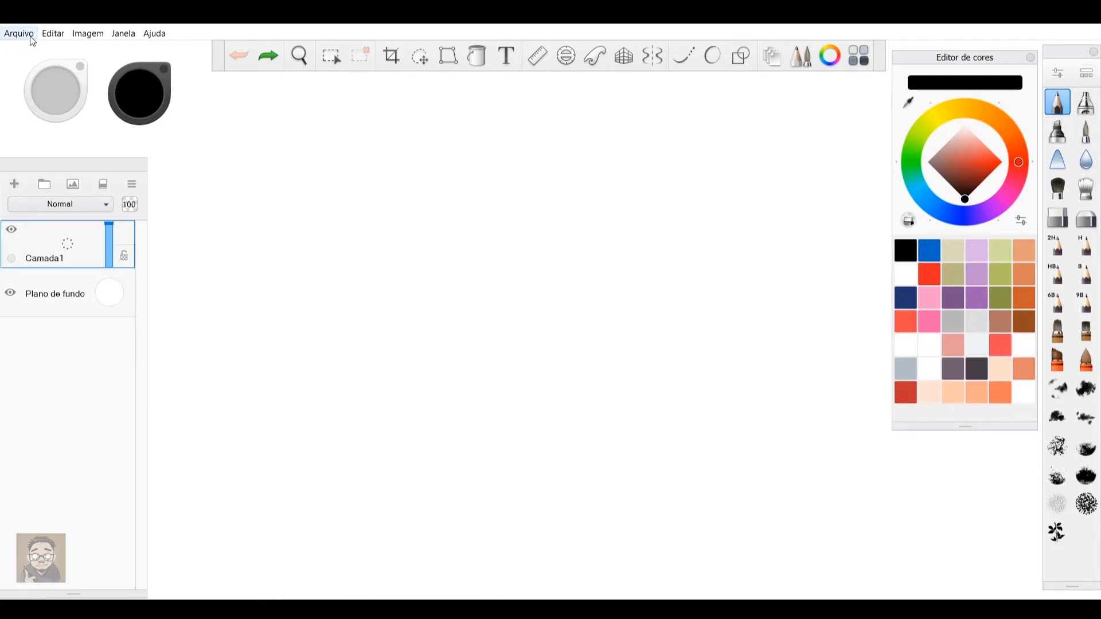
click(32, 42)
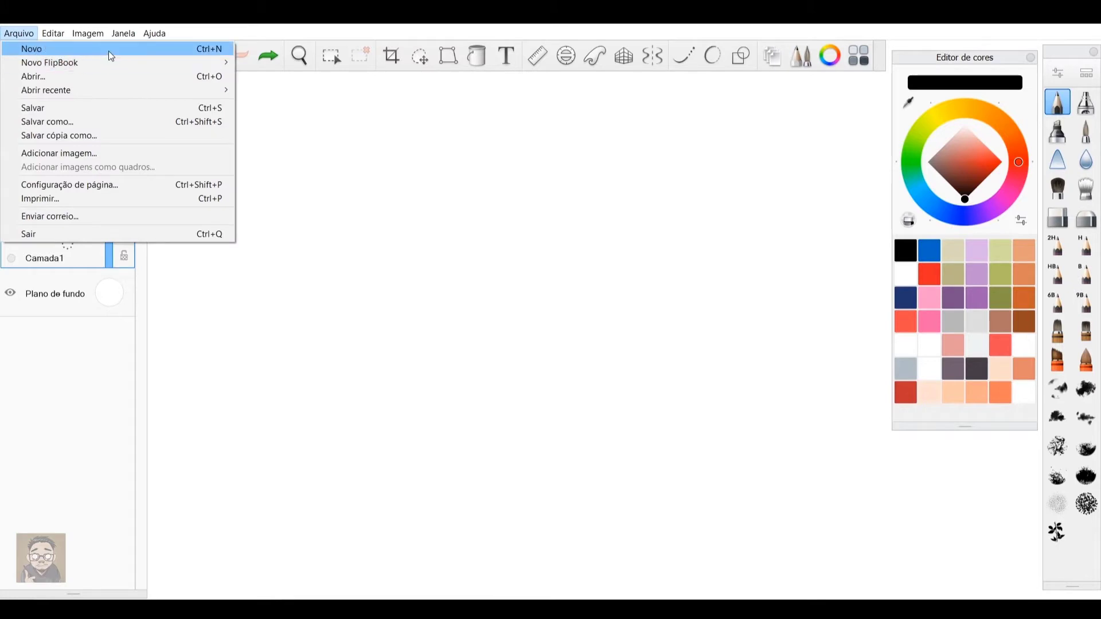
mouse_move(213, 64)
mouse_move(56, 42)
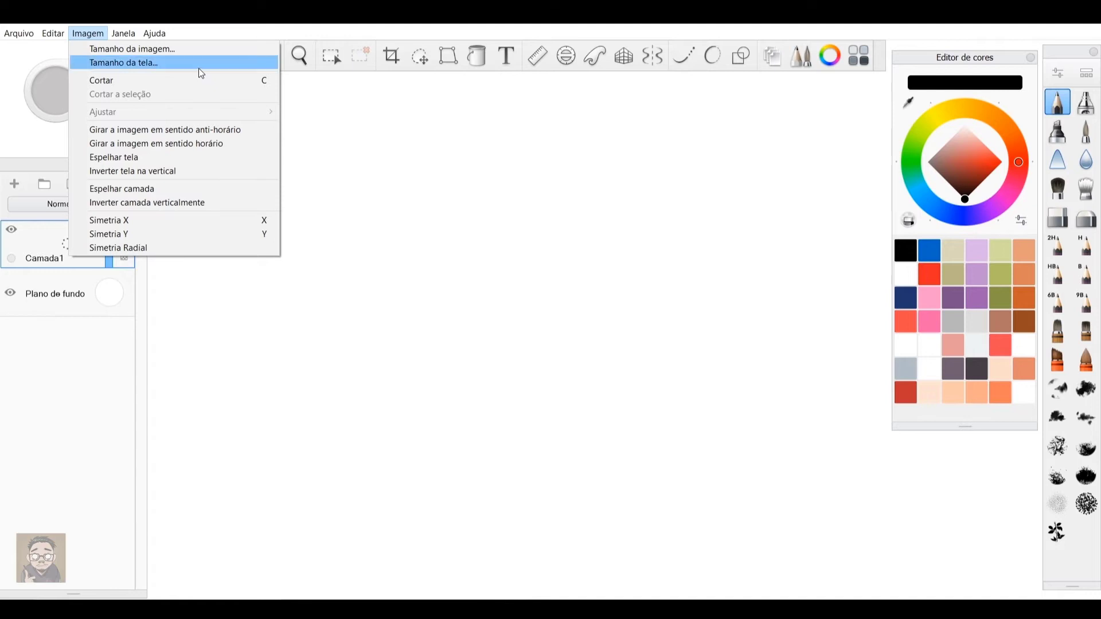
mouse_move(127, 34)
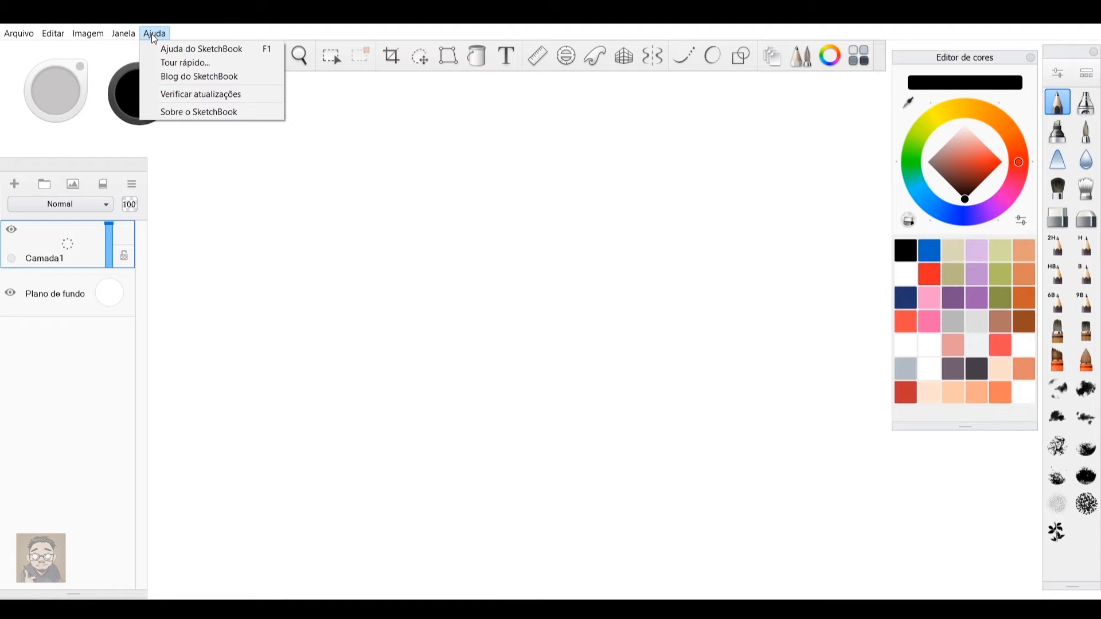
click(255, 35)
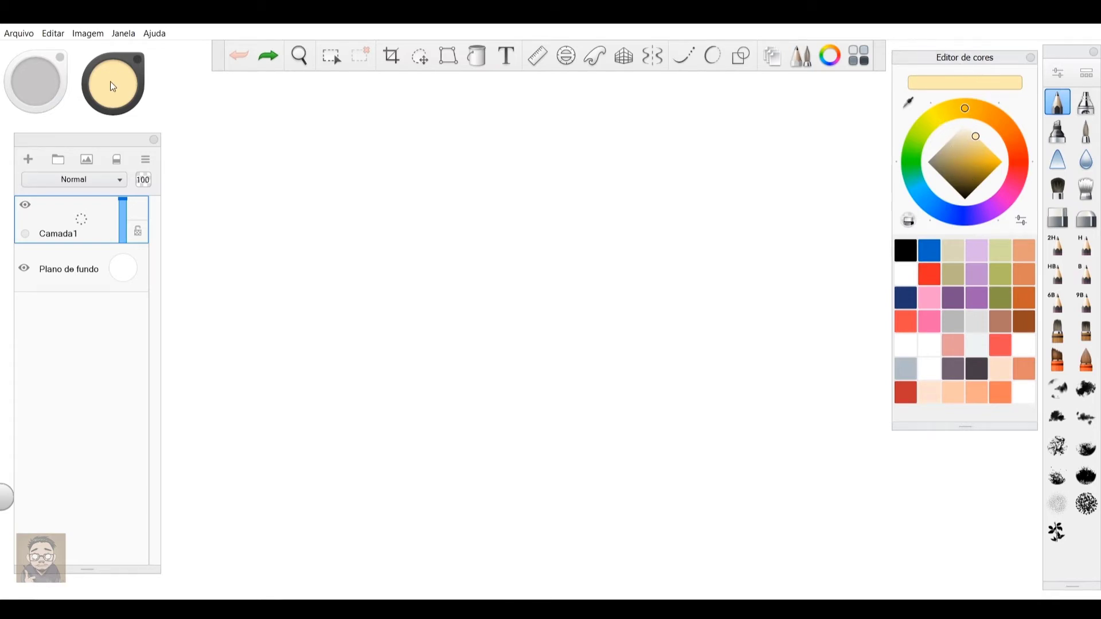
Hide the colour disc and try out larger and smaller brush sizes.
click(137, 59)
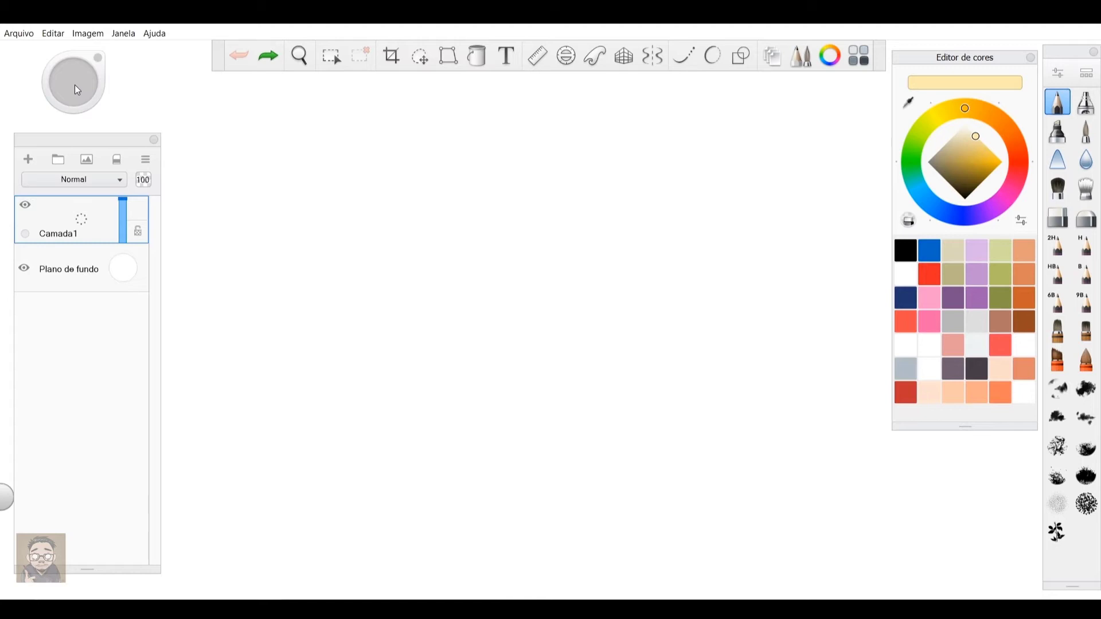
key(bracketright)
key(bracketright)
key(bracketright)
key(bracketright)
key(bracketright)
key(bracketright)
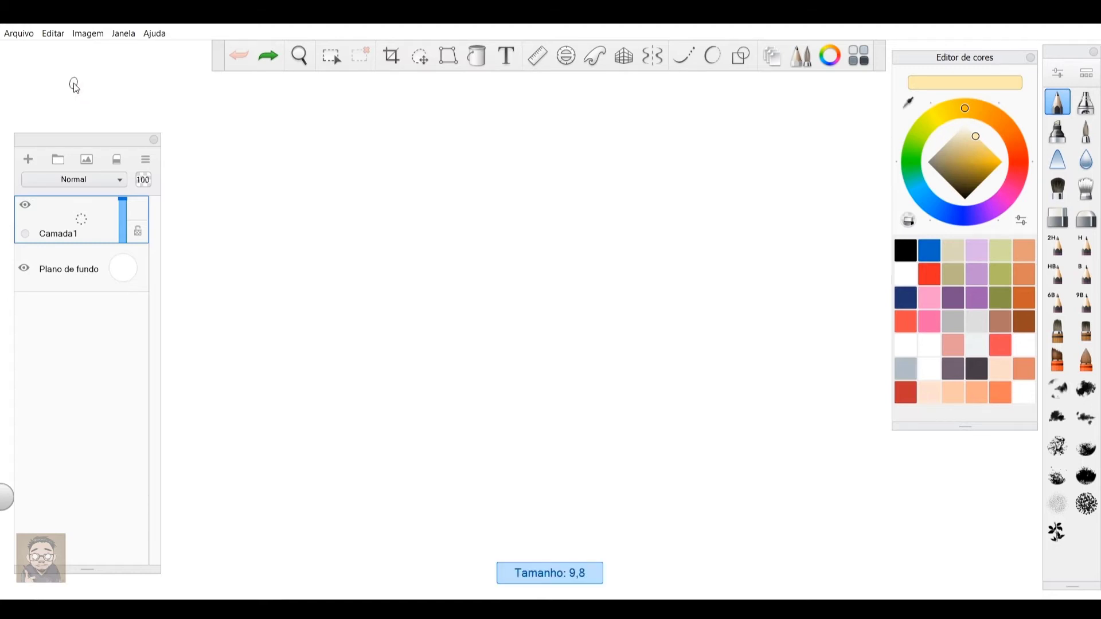
key(bracketleft)
key(bracketleft)
key(bracketleft)
key(bracketleft)
key(bracketleft)
key(bracketleft)
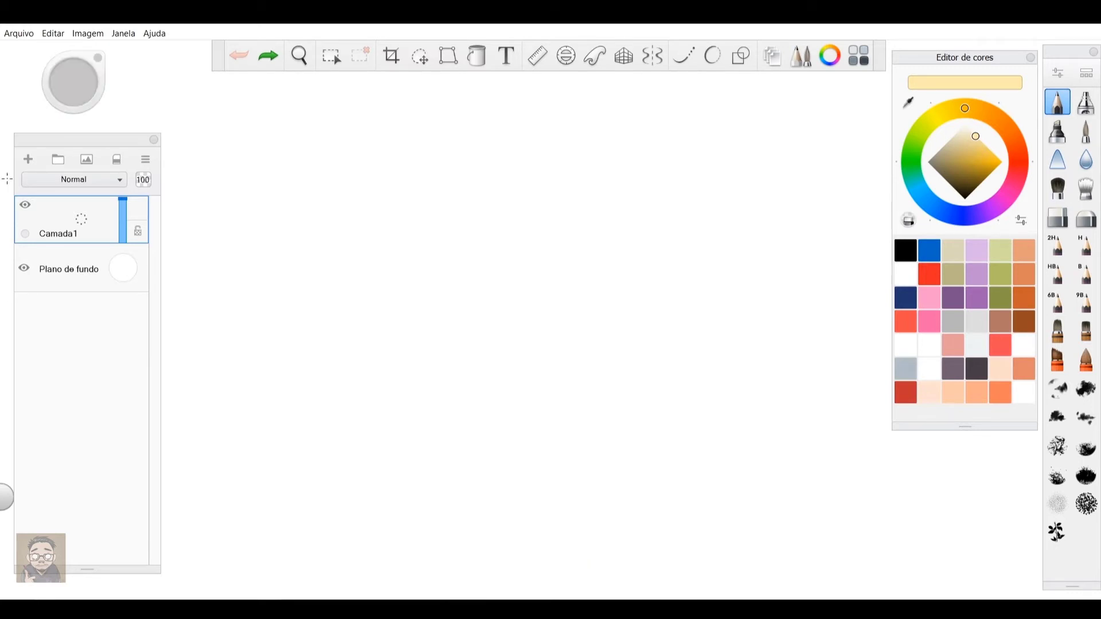
key(bracketleft)
key(bracketleft)
key(bracketright)
key(bracketright)
In the brush preferences, make the brush disc alter brush size or opacity/flow, and try the disc.
click(49, 36)
click(86, 218)
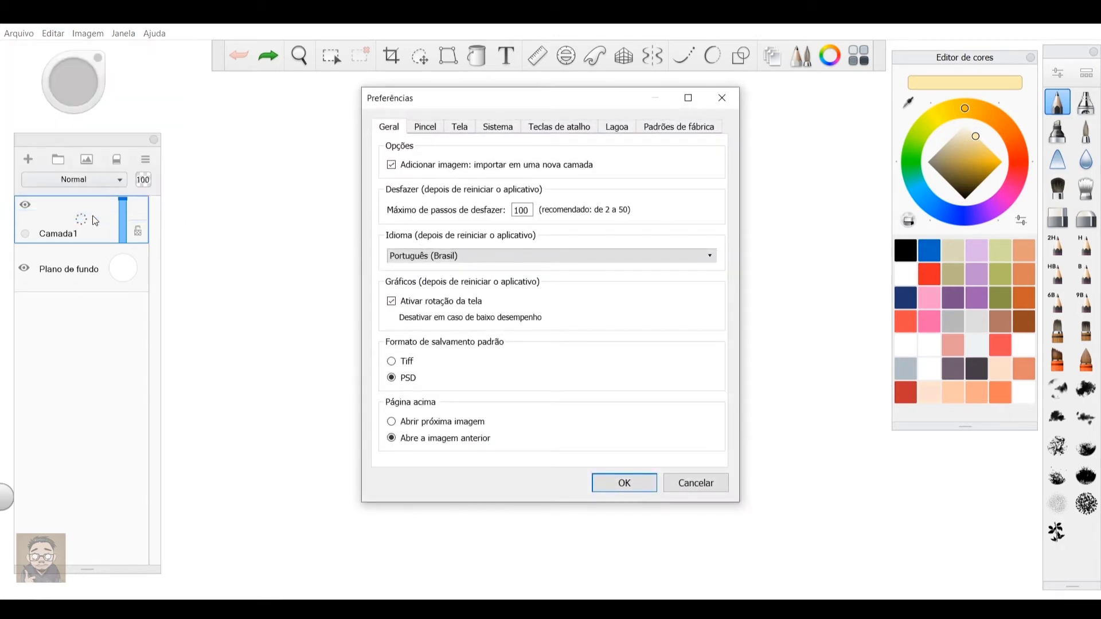
click(459, 127)
click(423, 128)
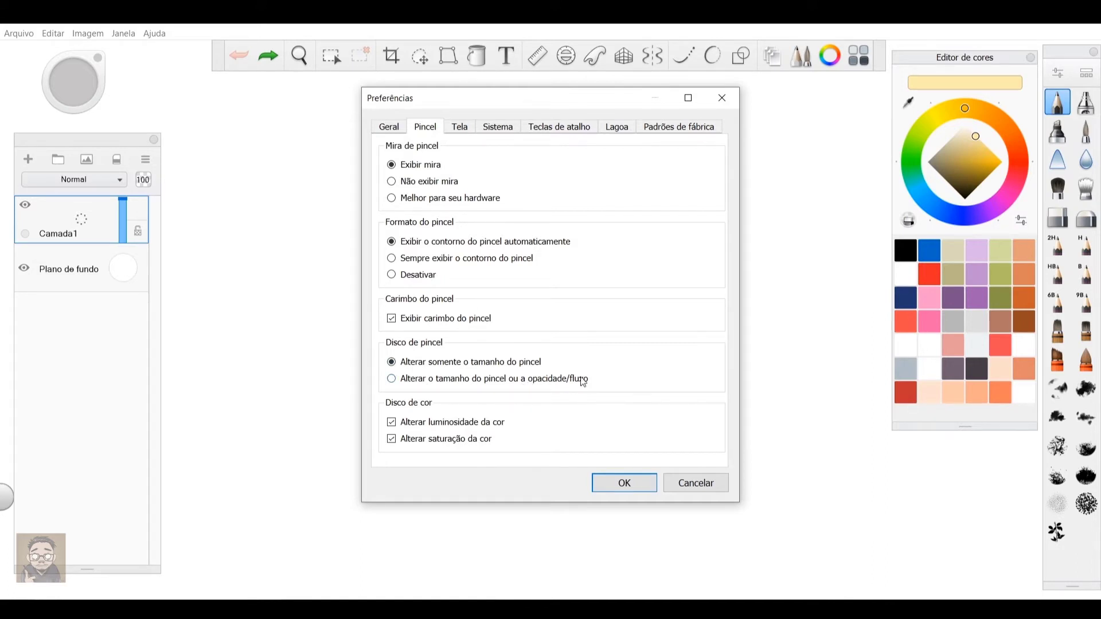
click(395, 380)
click(614, 483)
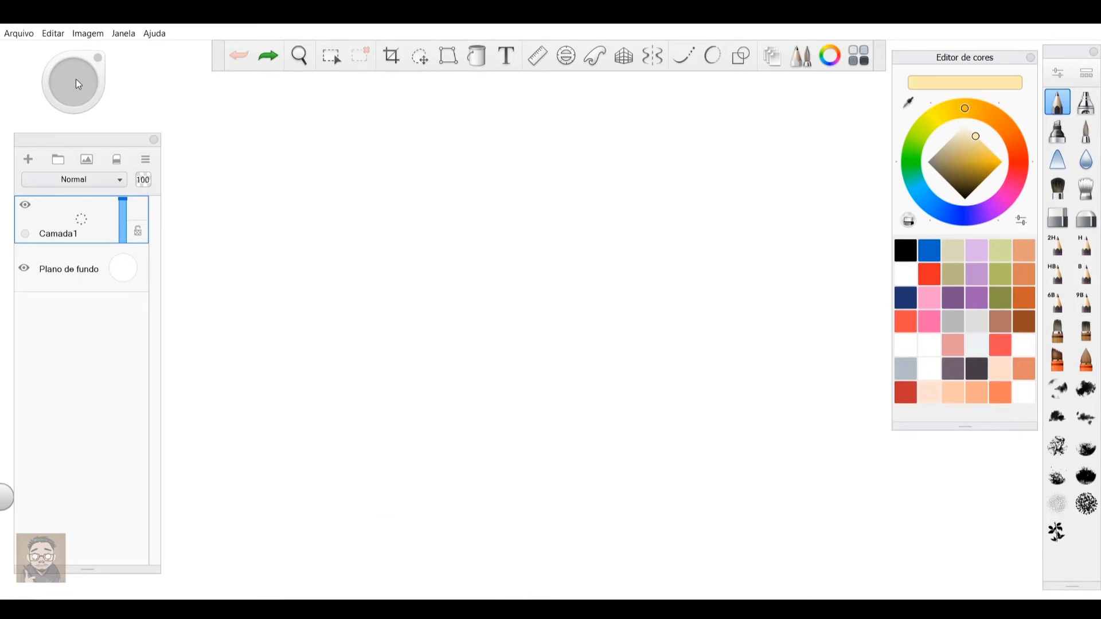
drag(79, 84, 76, 87)
click(55, 34)
click(97, 216)
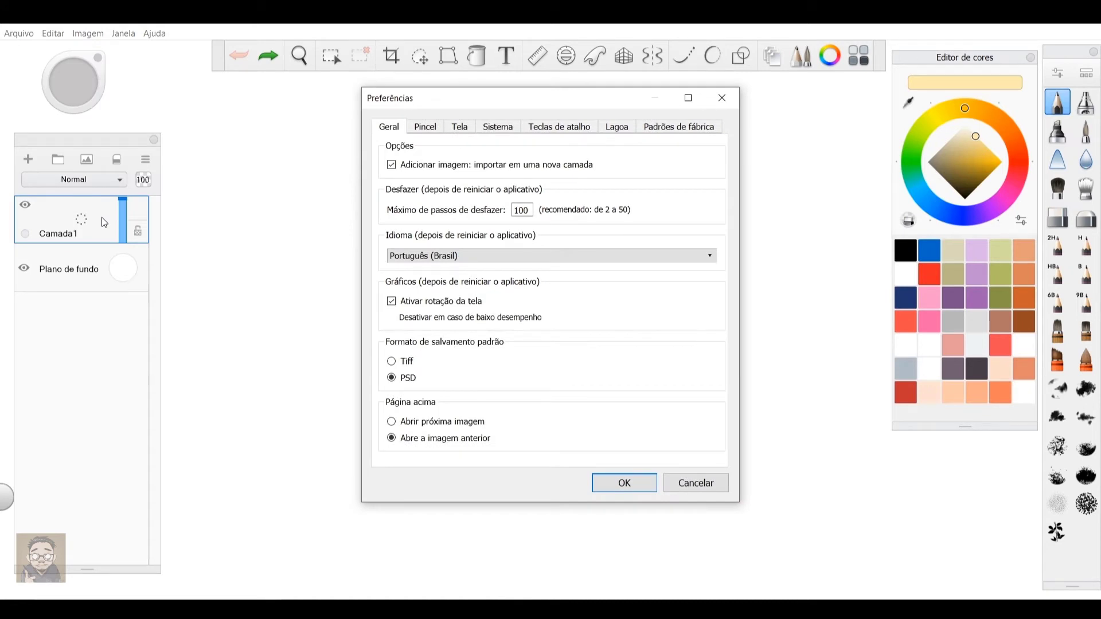
click(435, 131)
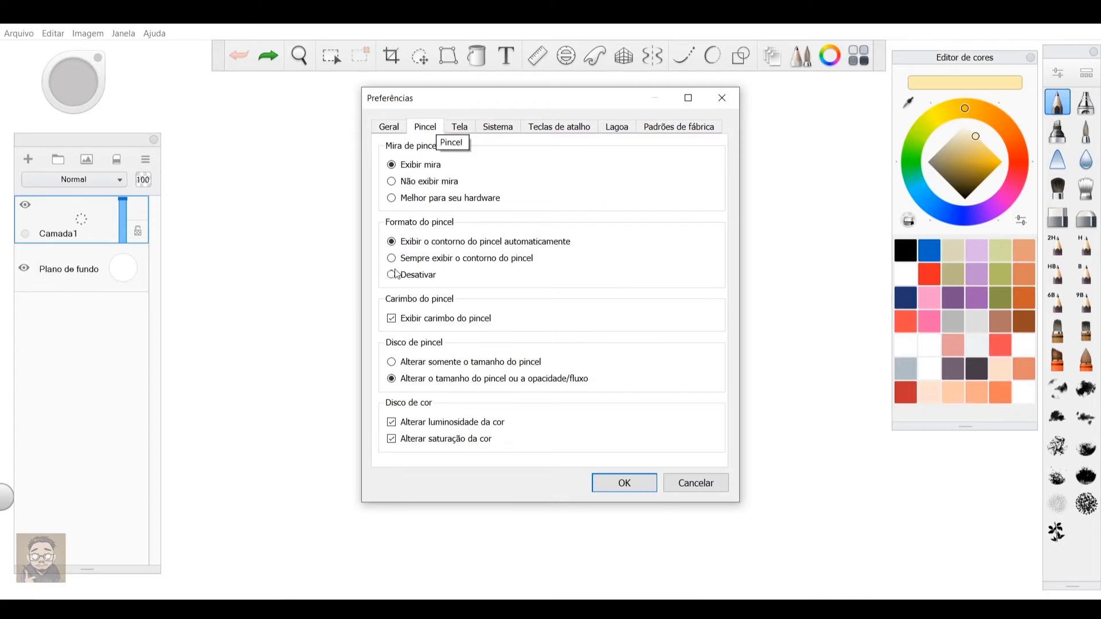
click(392, 363)
click(694, 483)
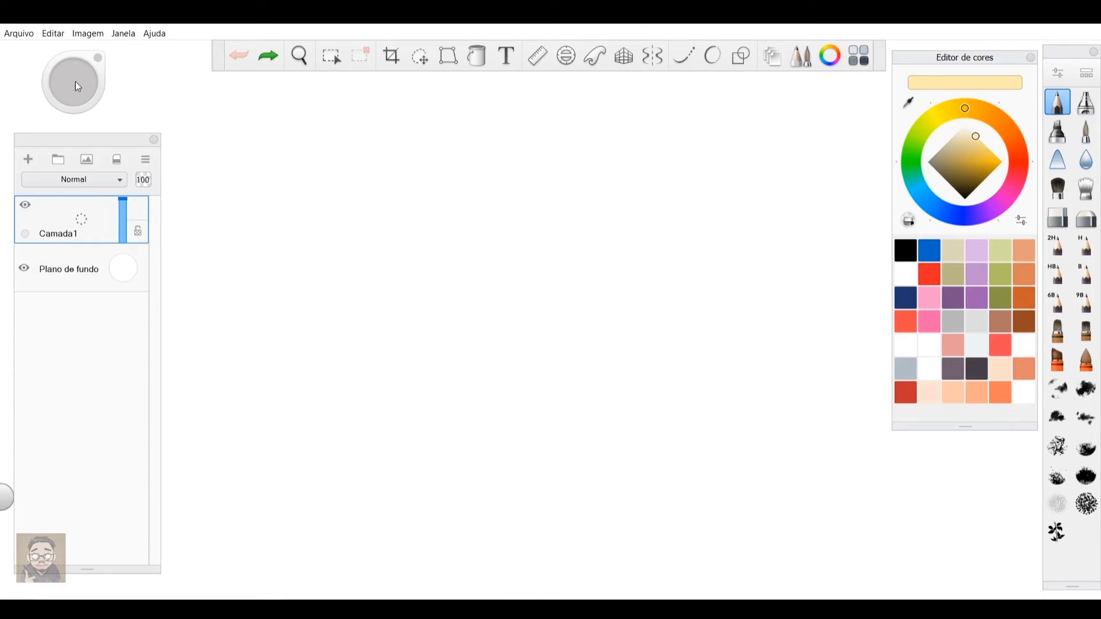
drag(74, 80, 73, 89)
Reposition the layer editor against the window edge and toggle Camada1's visibility off and on.
drag(102, 145, 96, 144)
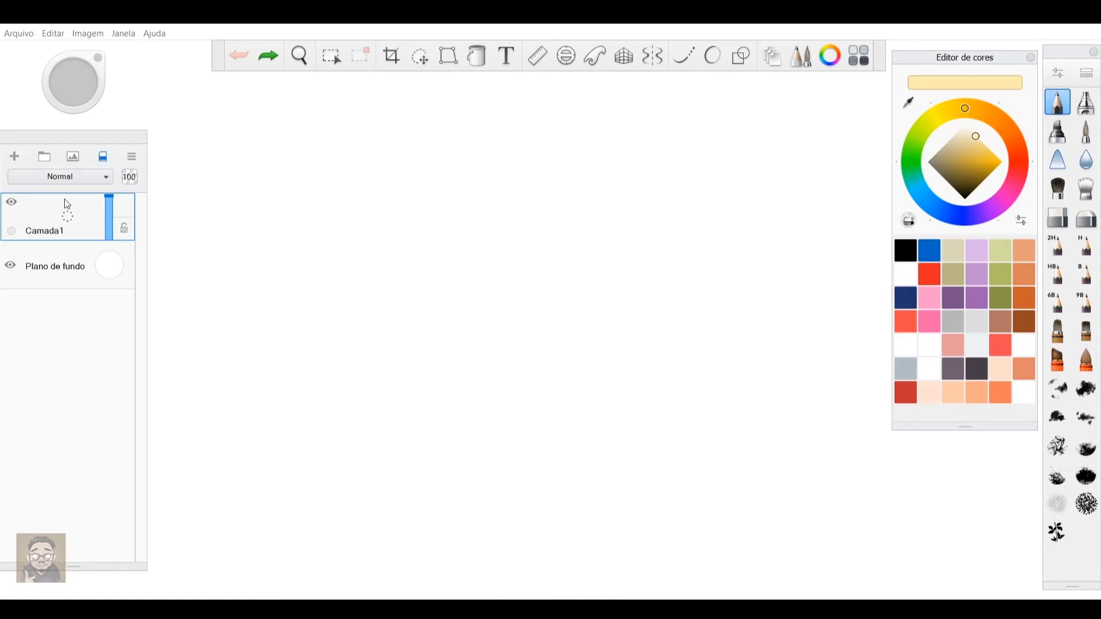
click(123, 229)
click(12, 203)
click(12, 203)
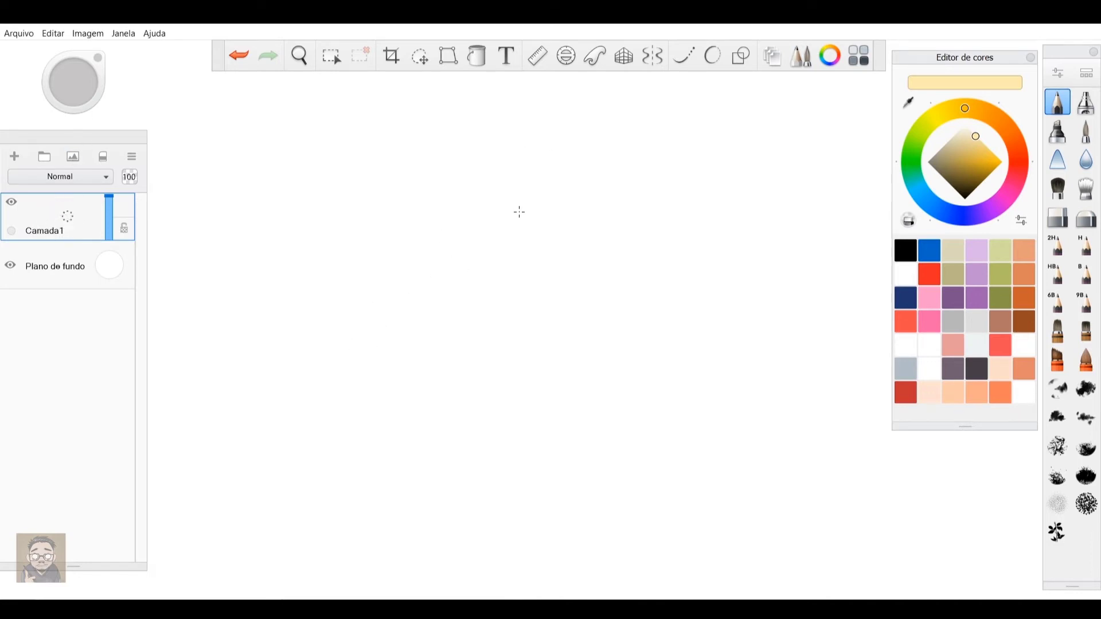
Sketch a pale yellow loop and a black one on Camada1, removing each from the layer.
mouse_move(539, 172)
mouse_down()
mouse_move(368, 201)
mouse_move(634, 307)
mouse_move(665, 277)
mouse_up()
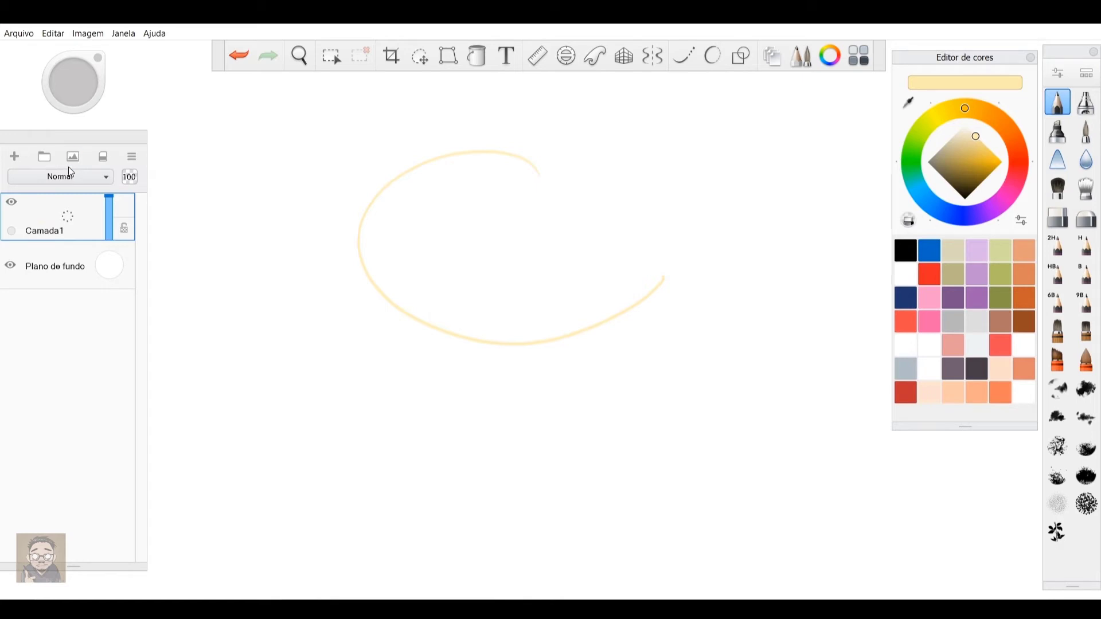
key(ctrl+z)
click(907, 248)
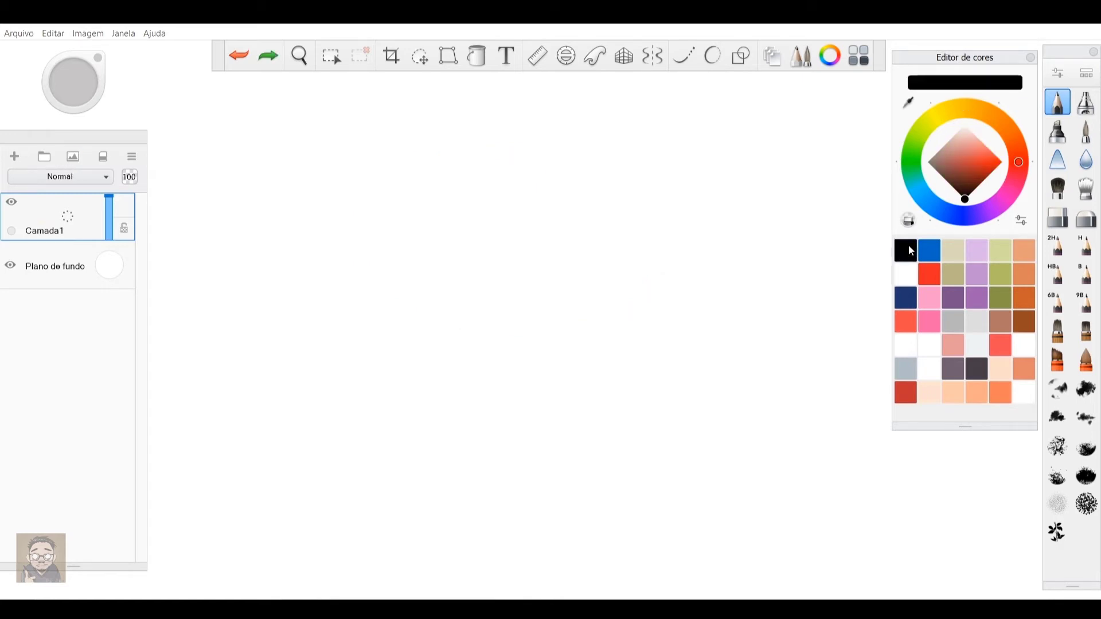
mouse_move(579, 130)
mouse_down()
mouse_move(543, 115)
mouse_move(602, 346)
mouse_move(421, 231)
mouse_up()
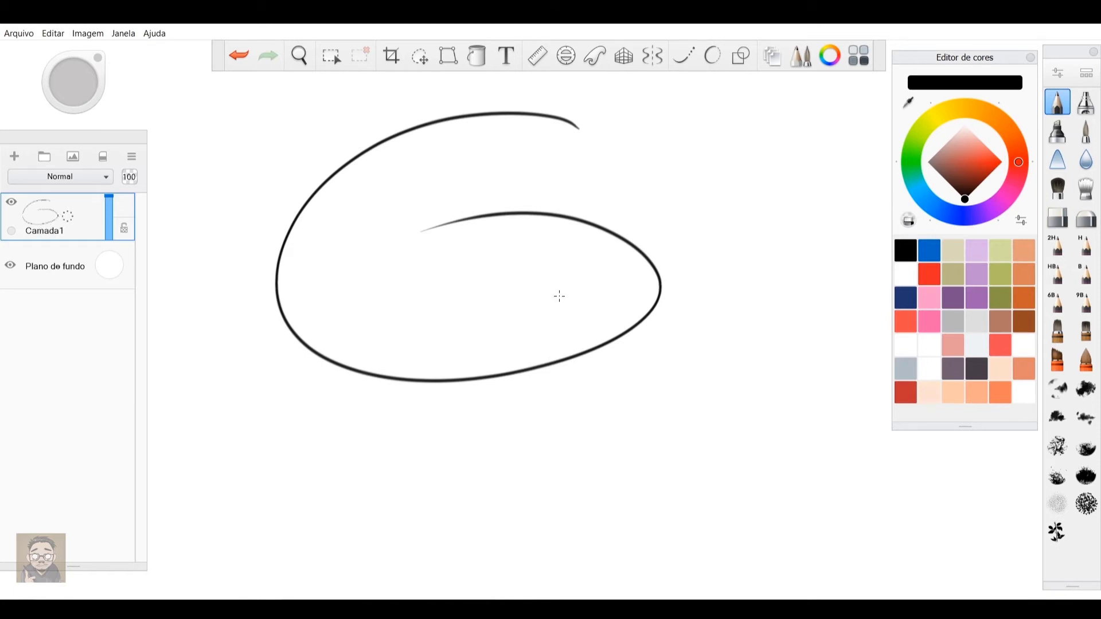
click(104, 159)
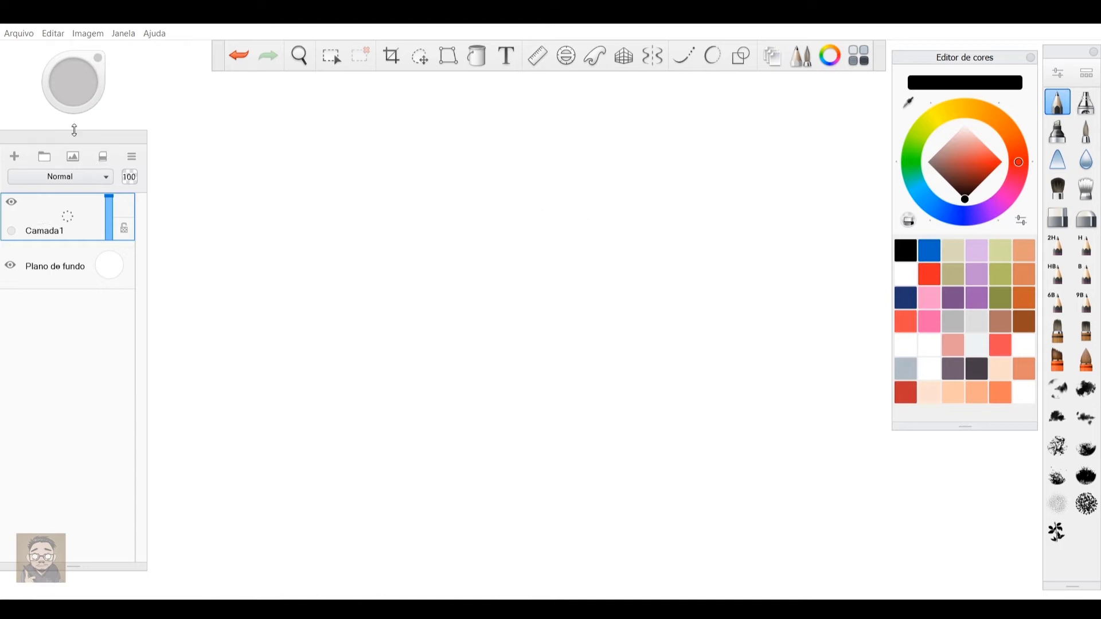
Add a layer group and a new layer, and move that layer up to the group.
click(74, 160)
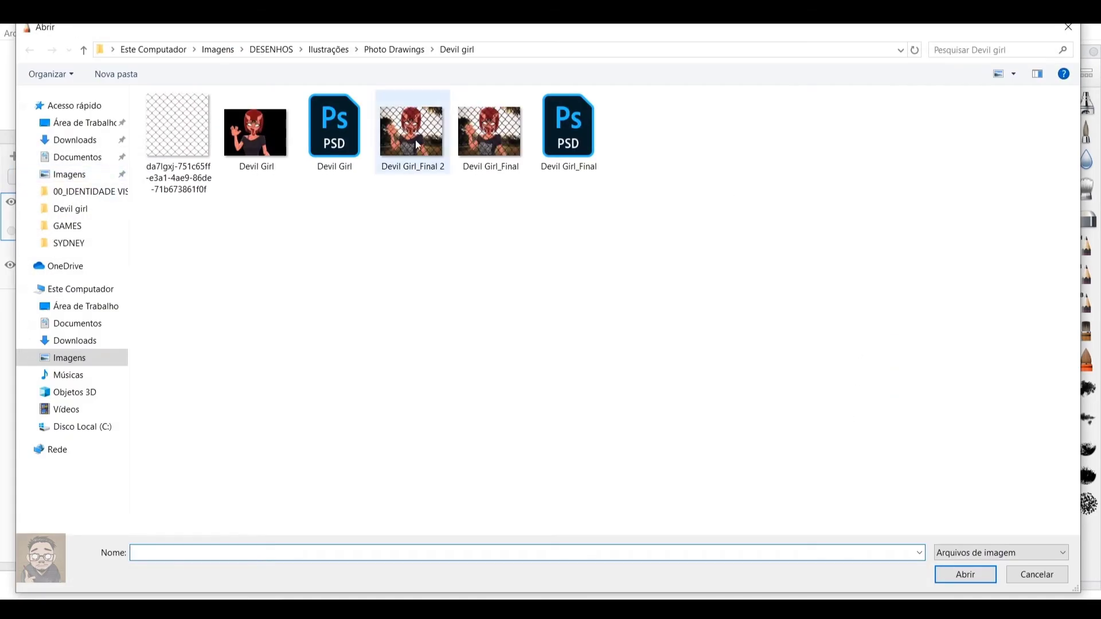
click(1068, 31)
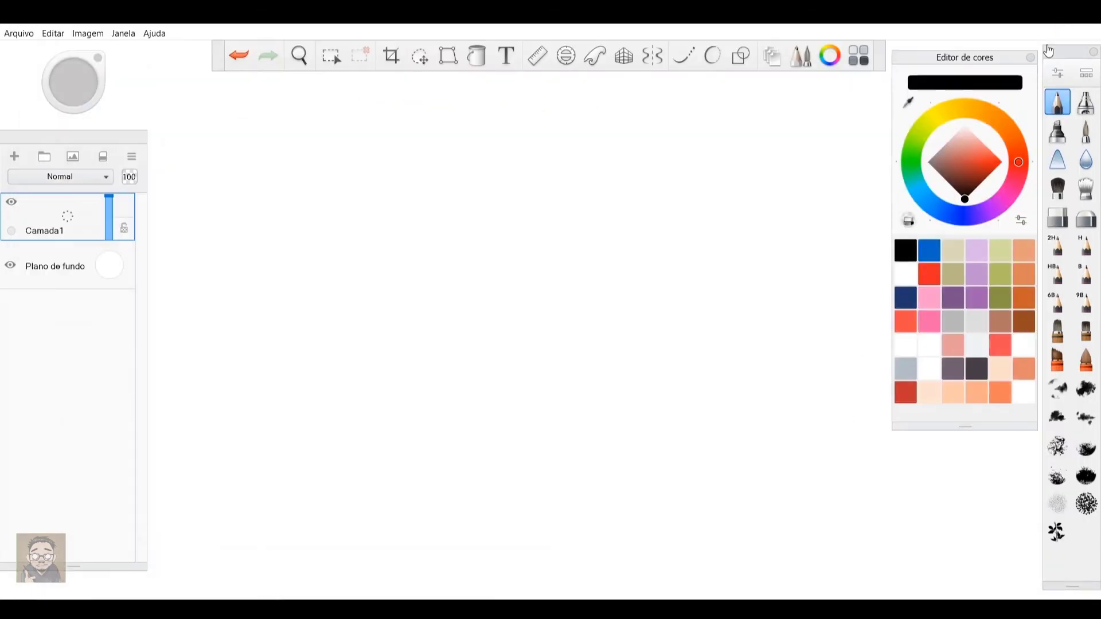
click(53, 160)
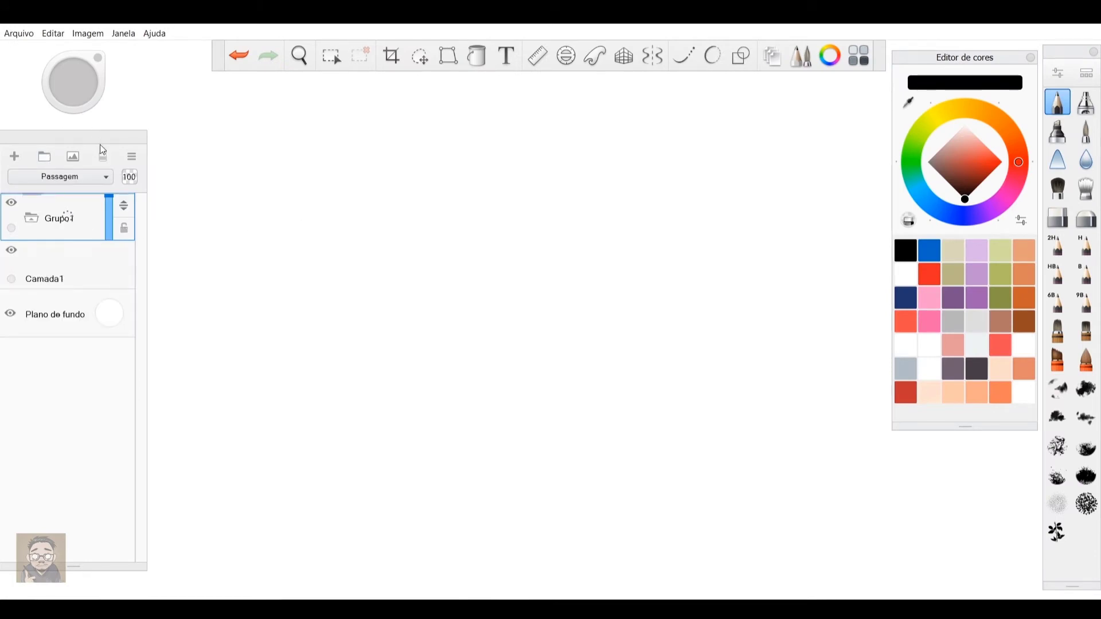
click(16, 162)
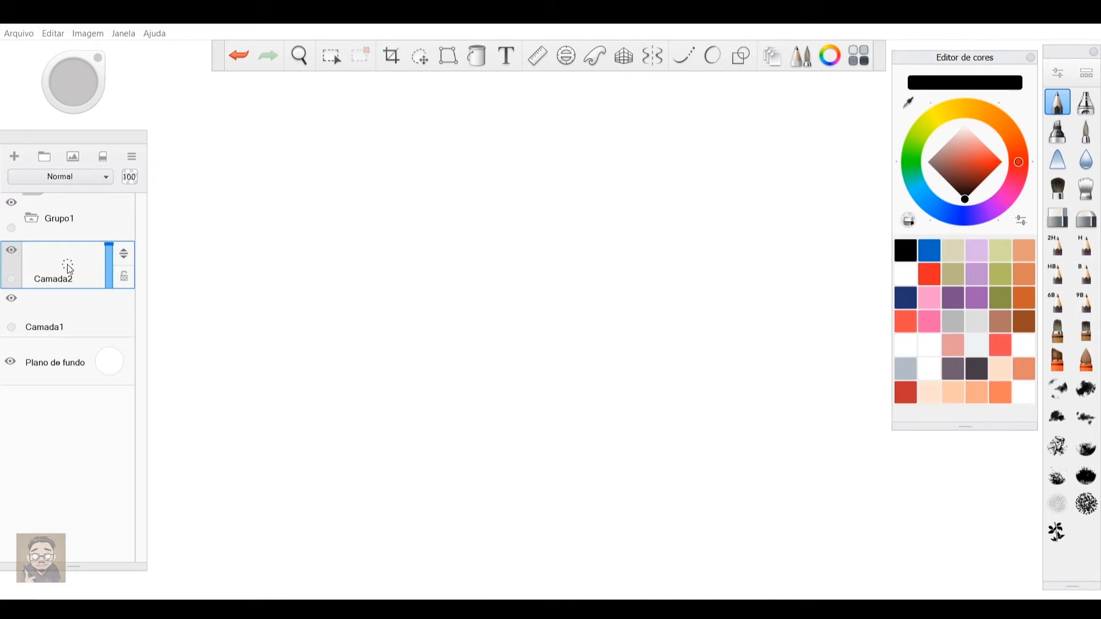
mouse_move(69, 270)
mouse_down()
mouse_move(80, 267)
mouse_move(82, 278)
mouse_move(61, 276)
mouse_move(55, 247)
mouse_move(71, 265)
mouse_move(55, 261)
mouse_move(73, 259)
mouse_move(66, 265)
mouse_move(67, 234)
mouse_move(97, 234)
mouse_move(86, 212)
mouse_move(103, 186)
mouse_move(108, 195)
mouse_move(65, 211)
mouse_move(80, 205)
mouse_move(99, 218)
mouse_move(89, 251)
mouse_move(60, 260)
mouse_move(20, 223)
mouse_move(27, 189)
mouse_up()
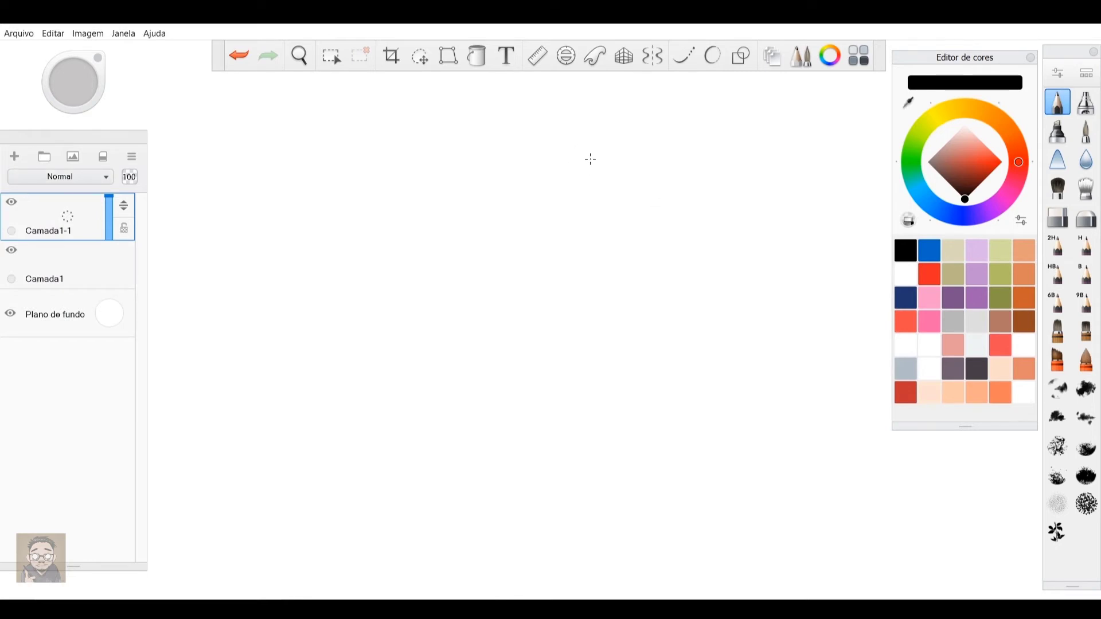
Draw an open black curve on layer Camada1-1 and duplicate that layer.
mouse_move(597, 152)
mouse_down()
mouse_move(630, 313)
mouse_move(675, 297)
mouse_up()
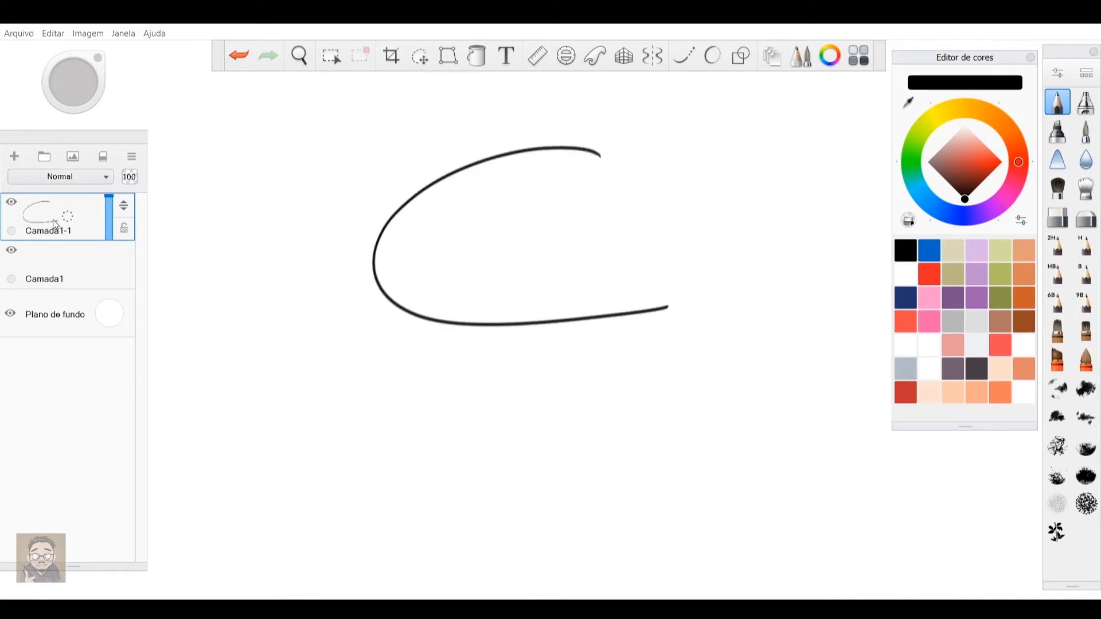
click(37, 206)
click(28, 201)
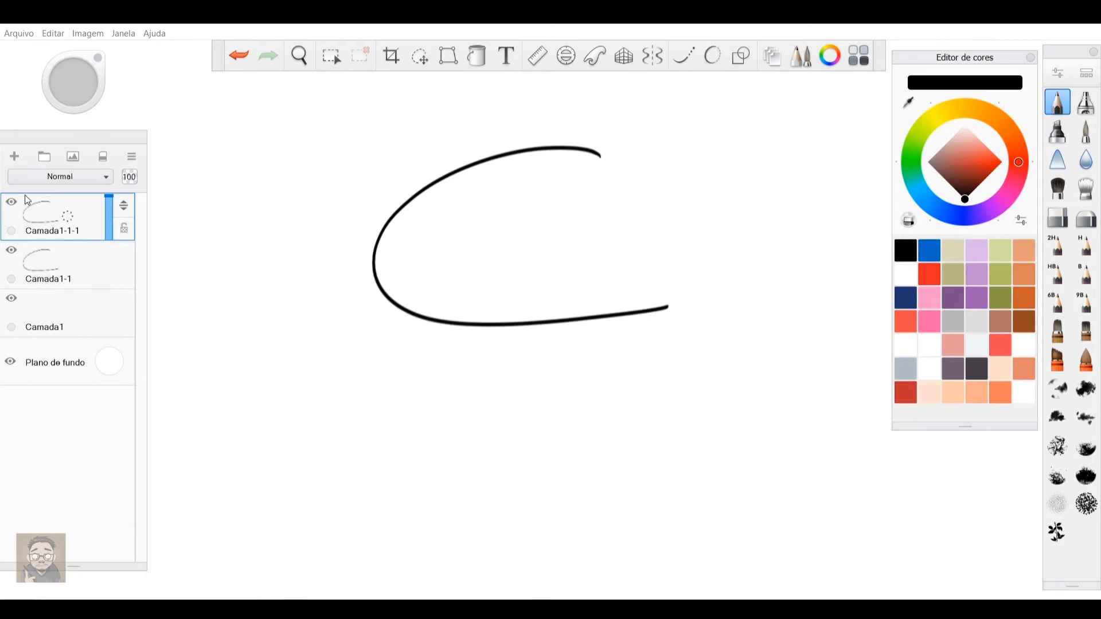
Delete the layers Camada1-1-1 and Camada1-1.
click(47, 216)
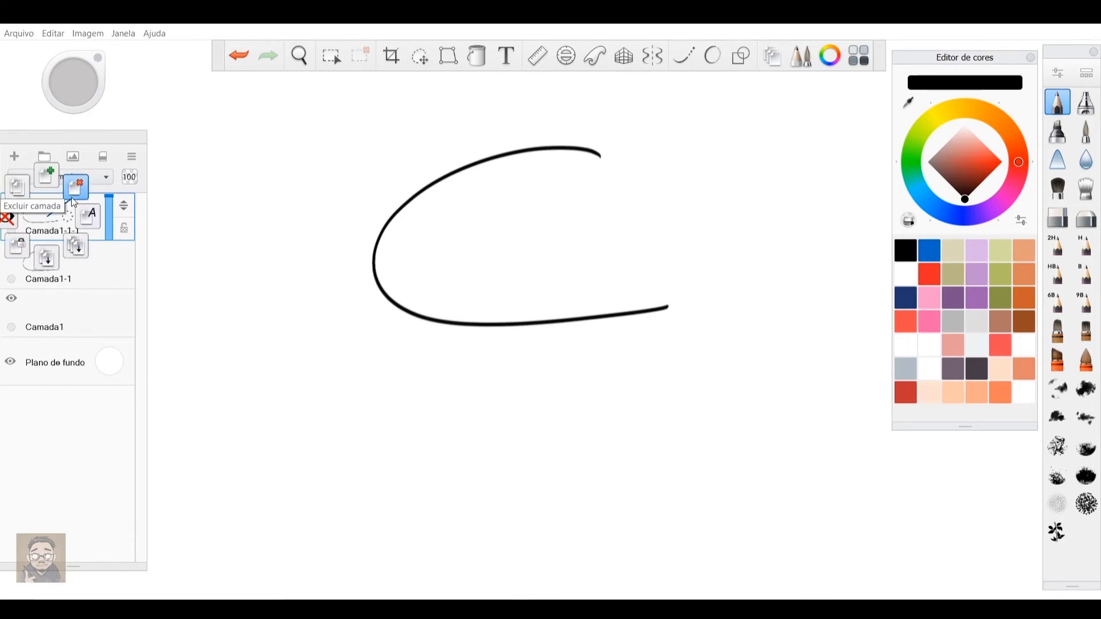
click(73, 200)
click(46, 213)
click(75, 184)
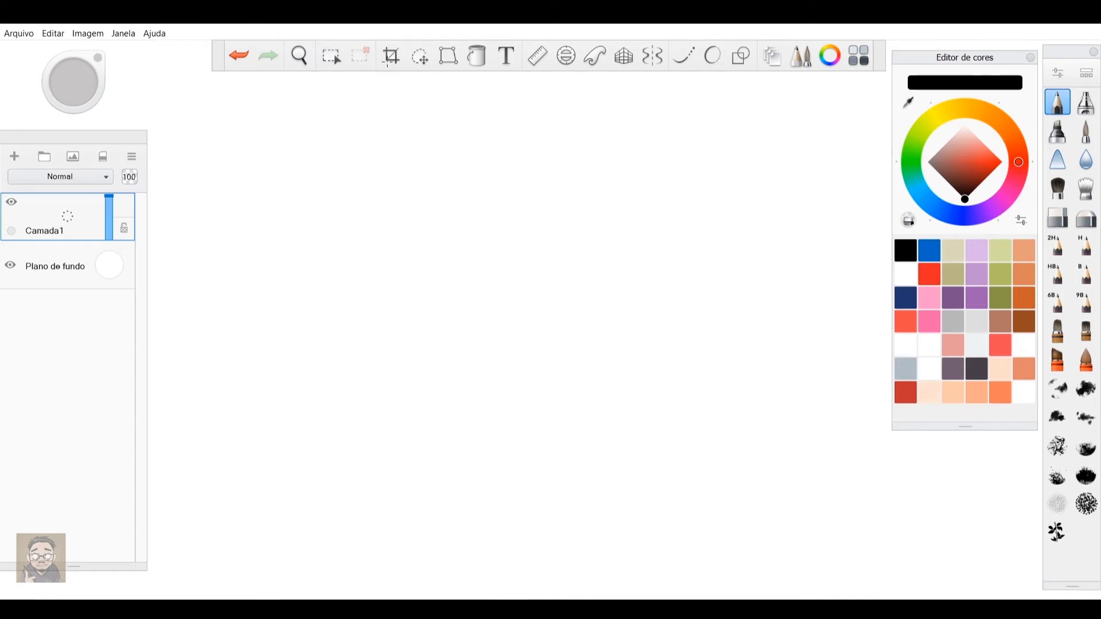
Mark a large rectangular area of the canvas on Camada1 for moving and transforming.
click(422, 62)
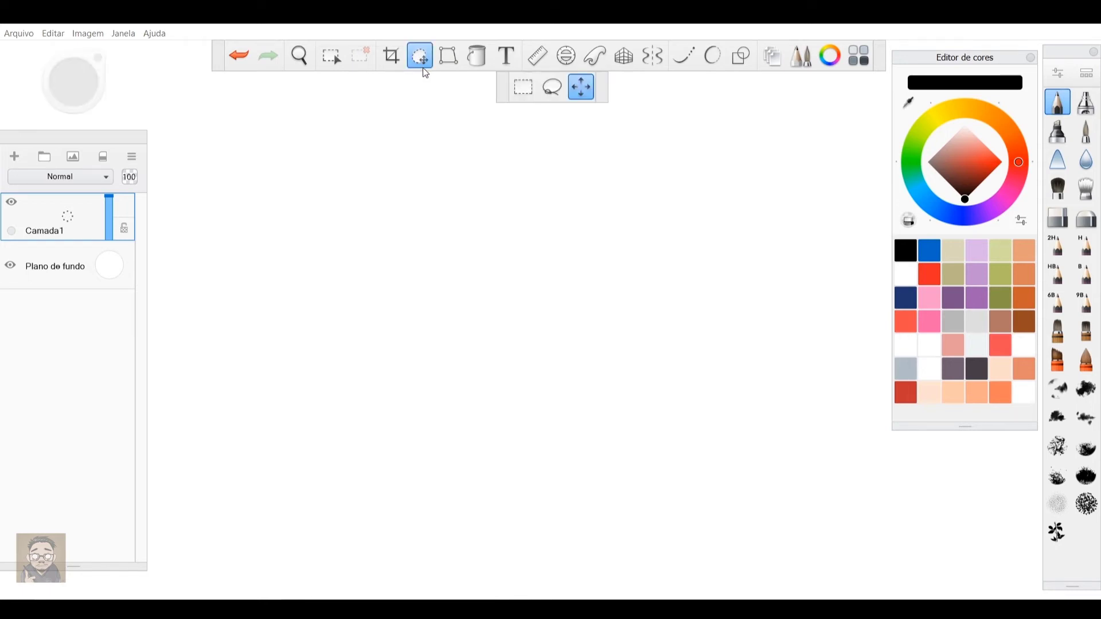
click(525, 89)
drag(443, 203, 745, 337)
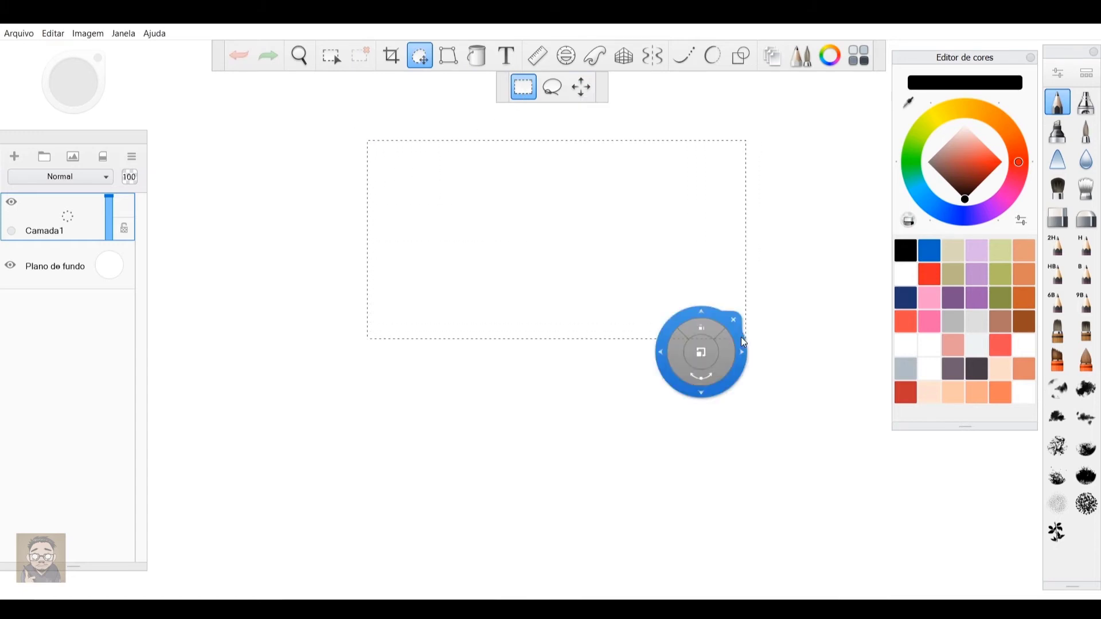
Lasso a rounded freehand area on Camada1, rotate and scale it, and return to the Pencil brush.
click(555, 90)
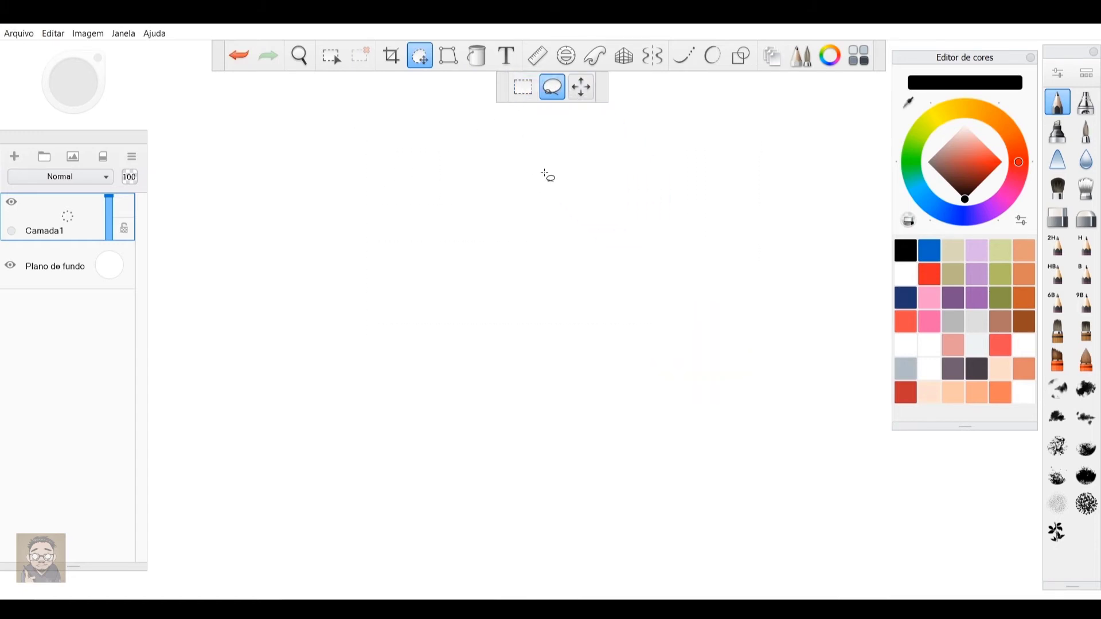
mouse_move(335, 201)
mouse_down()
mouse_move(549, 157)
mouse_move(545, 393)
mouse_move(553, 157)
mouse_move(567, 166)
mouse_up()
drag(733, 187, 627, 227)
mouse_move(586, 264)
mouse_down()
mouse_move(593, 258)
mouse_move(586, 265)
mouse_up()
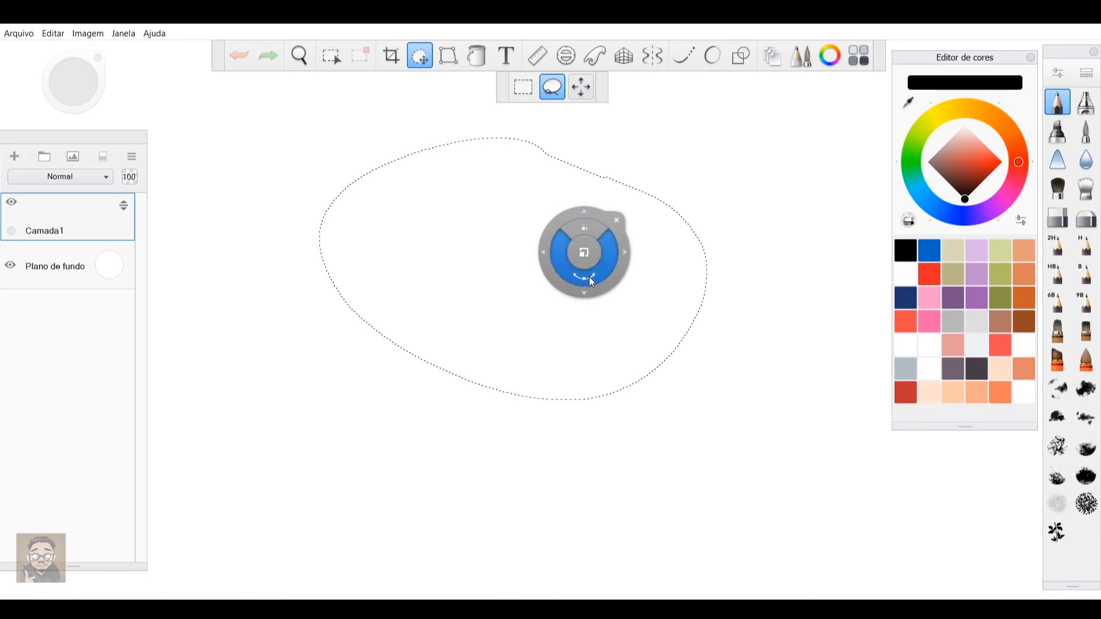
mouse_move(589, 278)
mouse_down()
mouse_move(641, 263)
mouse_move(610, 228)
mouse_move(631, 242)
mouse_move(615, 212)
mouse_move(648, 250)
mouse_up()
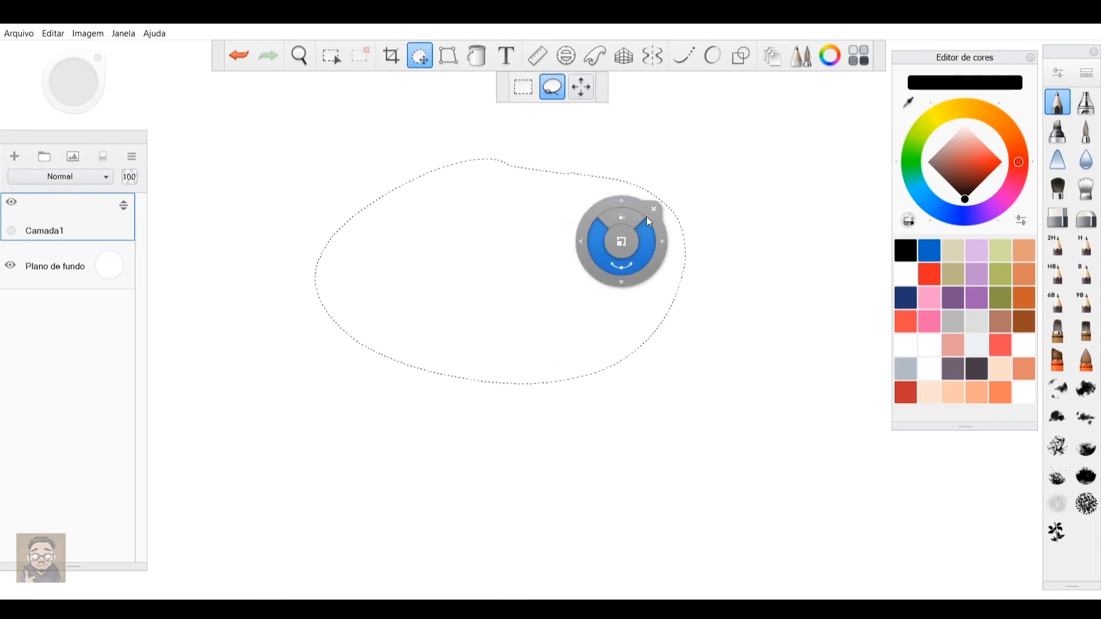
click(655, 210)
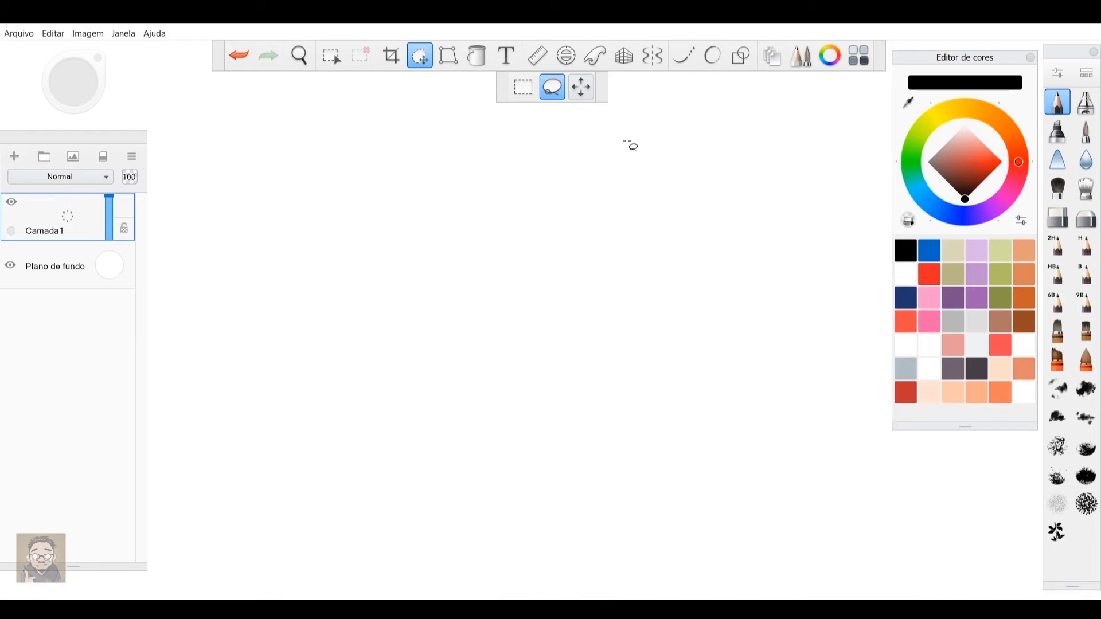
click(1058, 109)
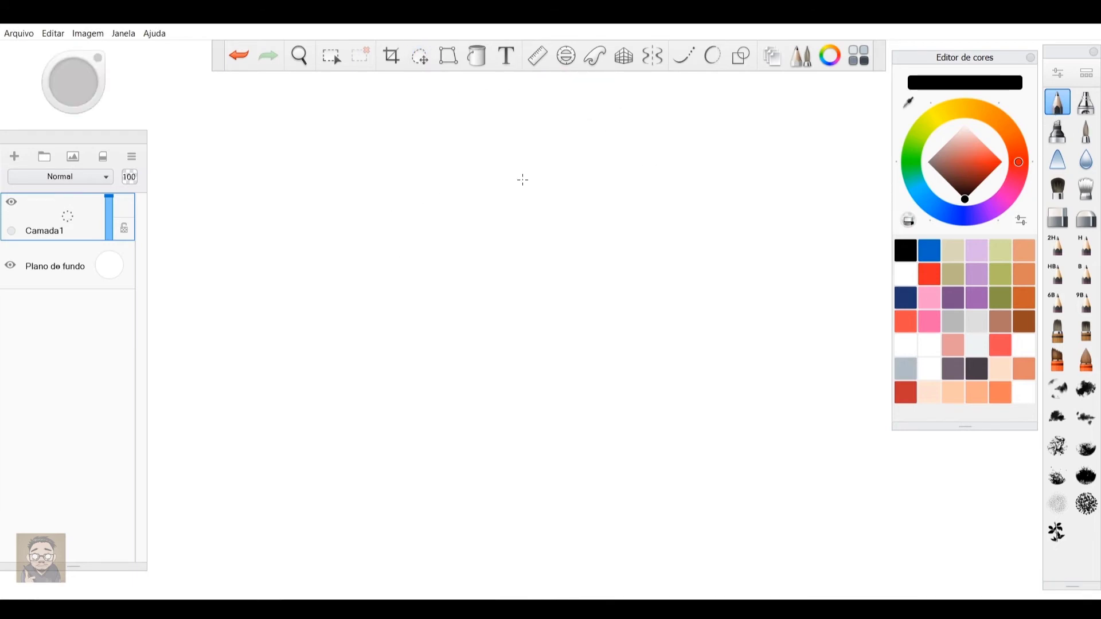
Draw an open oval loop on layer Camada1, then rotate and move it so it sits flatter on the canvas.
mouse_move(573, 172)
mouse_down()
mouse_move(545, 344)
mouse_move(457, 267)
mouse_up()
click(416, 58)
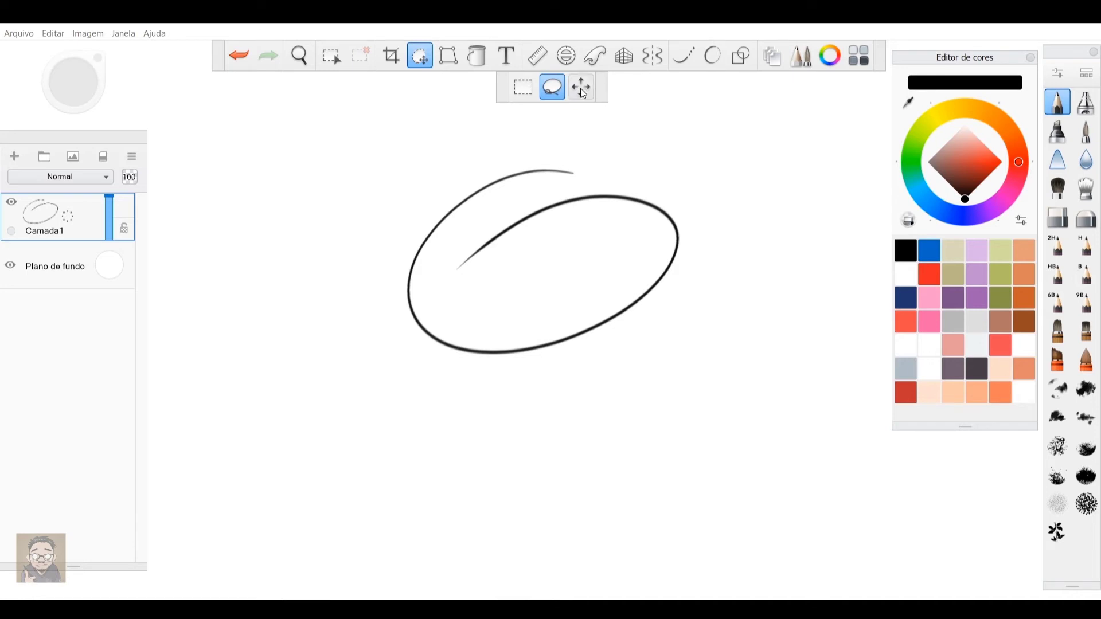
click(582, 88)
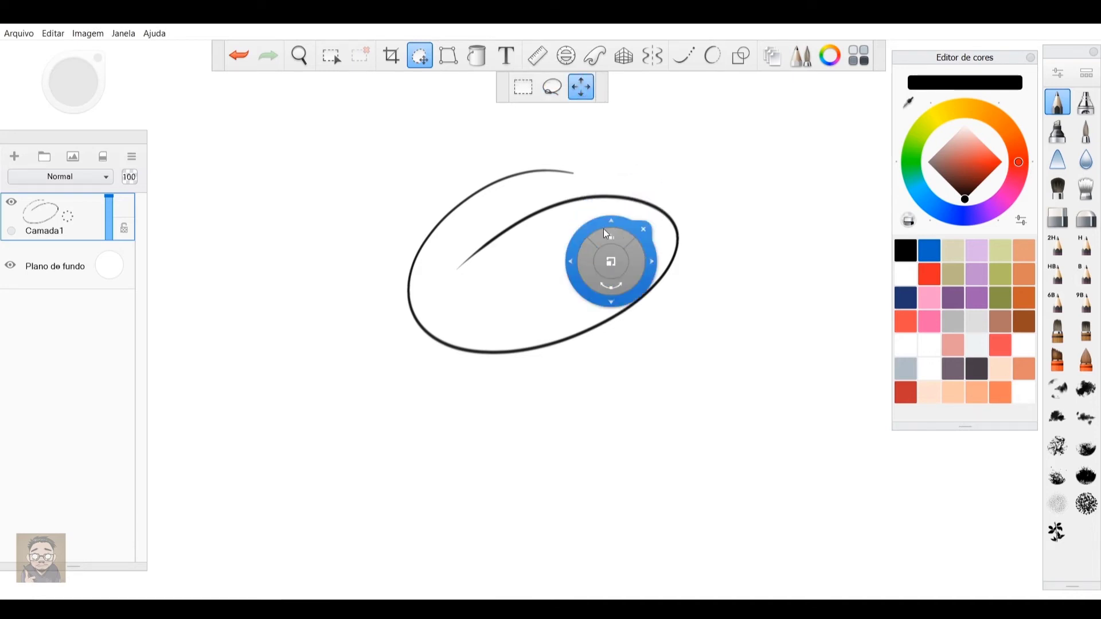
mouse_move(635, 262)
mouse_down()
mouse_move(622, 314)
mouse_move(612, 290)
mouse_move(625, 273)
mouse_move(628, 286)
mouse_up()
mouse_move(679, 322)
mouse_down()
mouse_move(688, 358)
mouse_move(614, 361)
mouse_move(615, 403)
mouse_up()
key(ctrl+z)
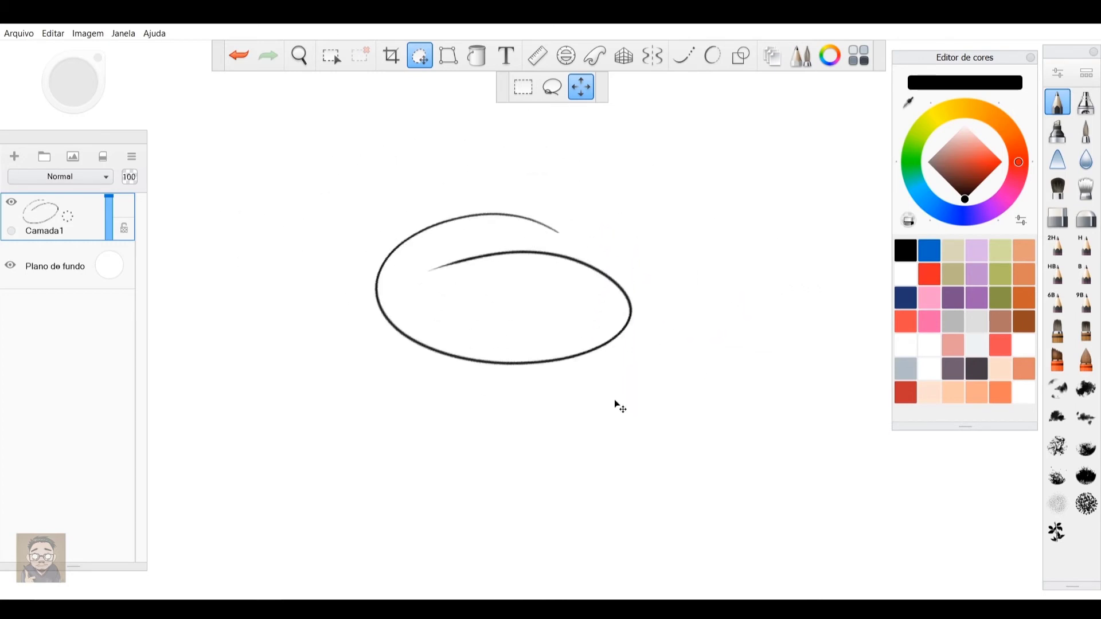
key(Return)
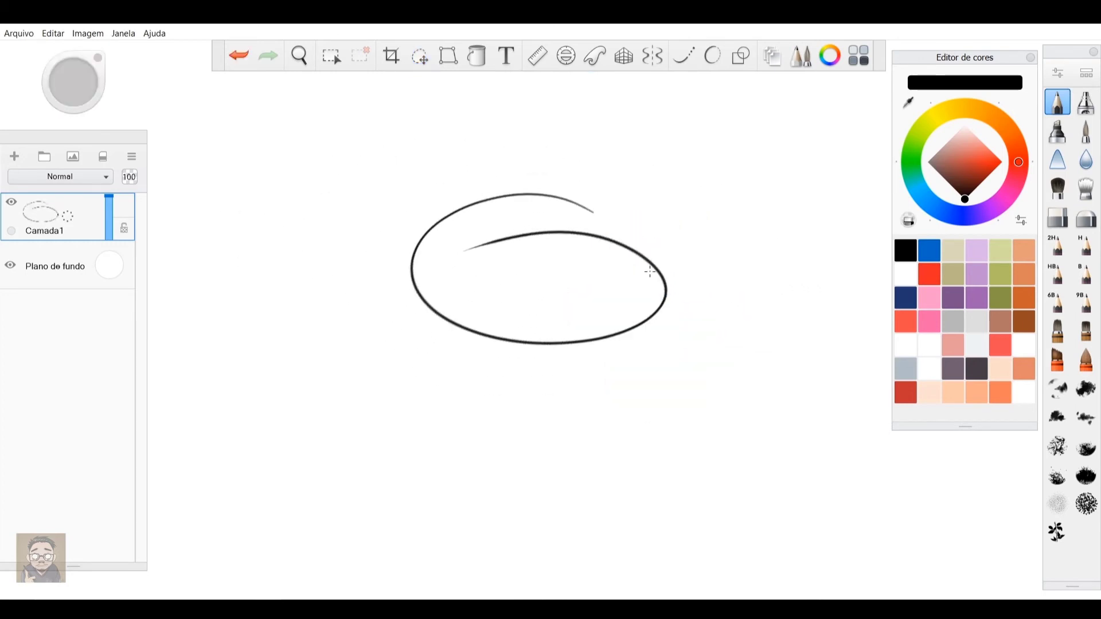
Try to distort the loop by pulling the two right-hand corners of its bounding frame outward.
click(449, 55)
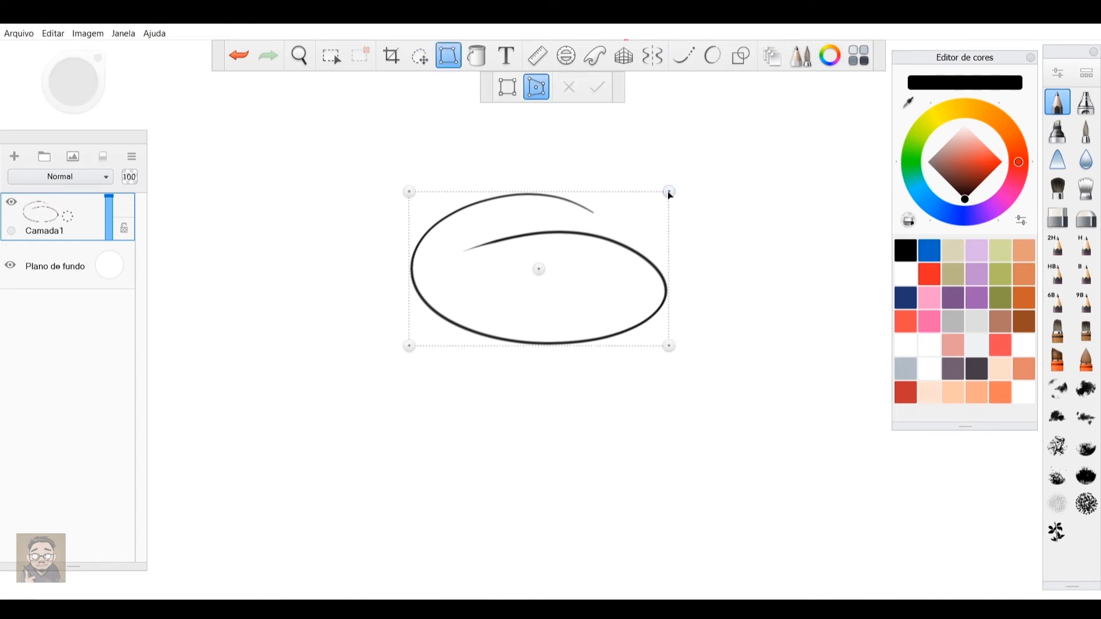
mouse_move(669, 192)
mouse_down()
mouse_move(693, 140)
mouse_move(727, 132)
mouse_move(692, 142)
mouse_up()
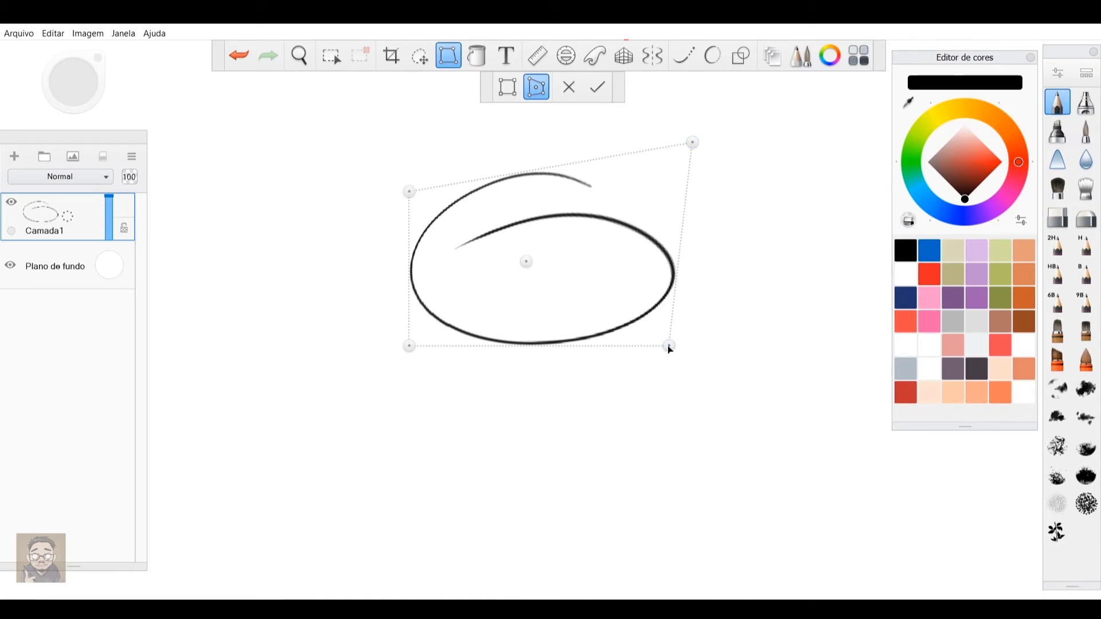
mouse_move(669, 346)
mouse_down()
mouse_move(690, 411)
mouse_move(690, 383)
mouse_up()
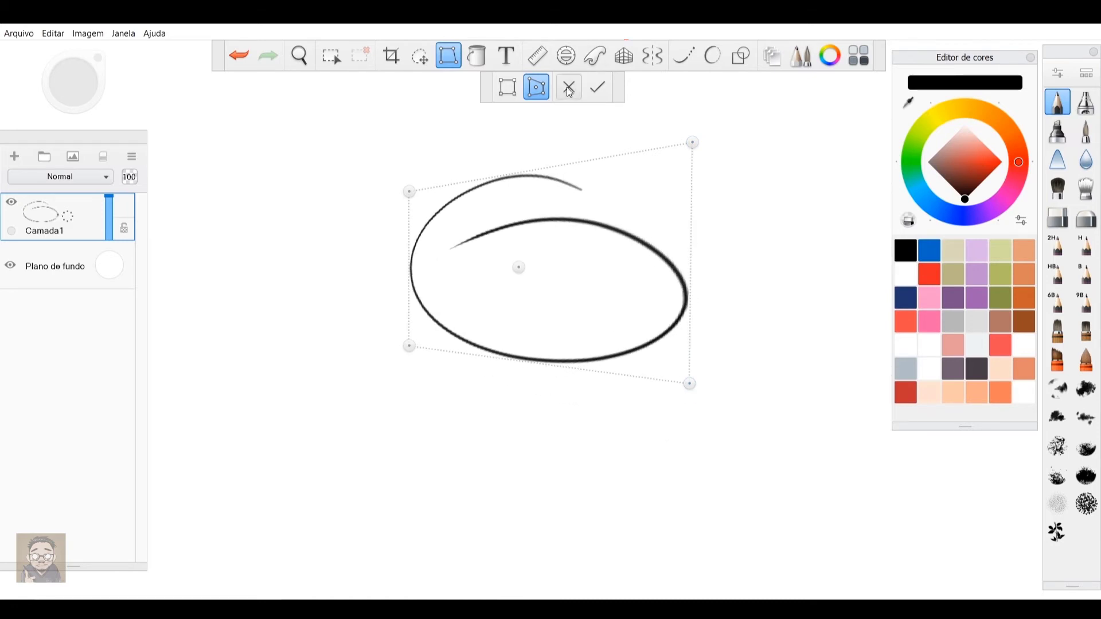
click(569, 88)
Try a solid black fill on the empty area around the loop.
click(478, 52)
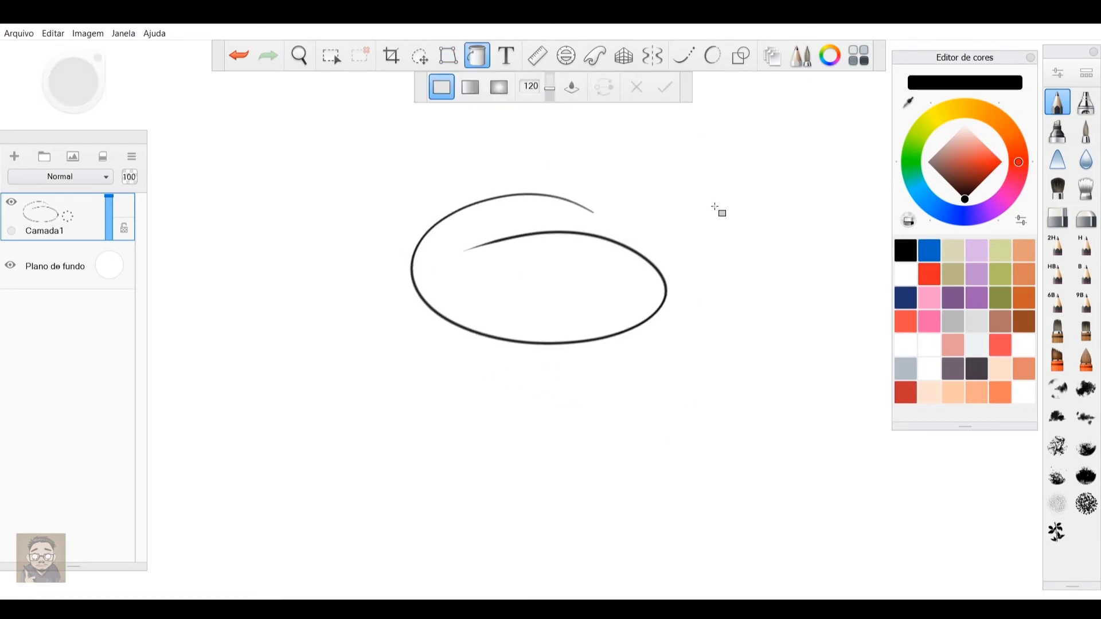
click(736, 222)
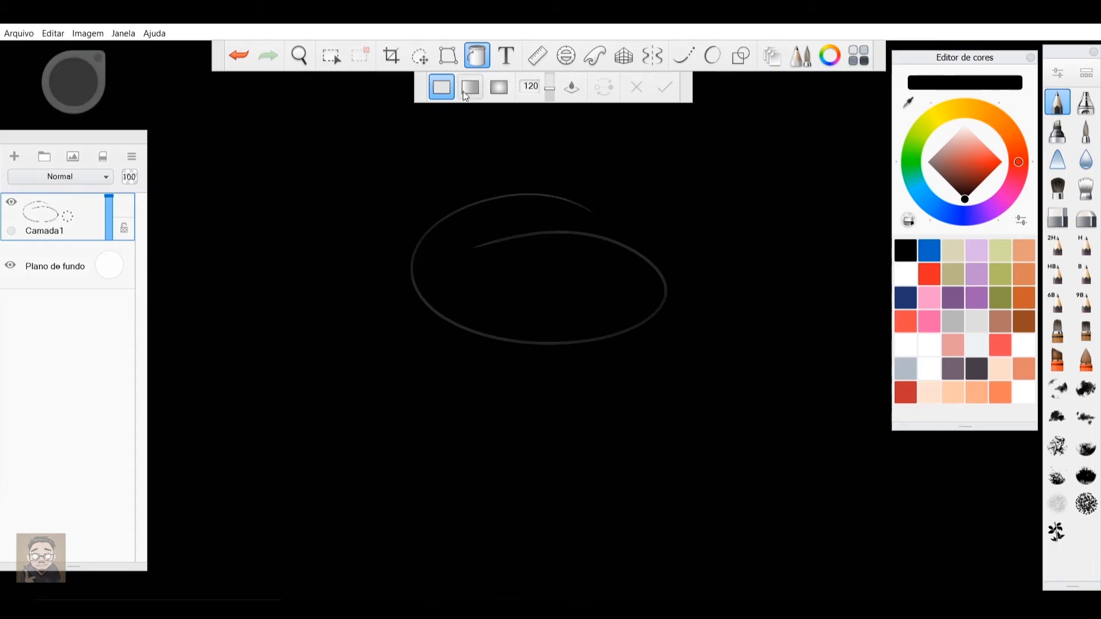
key(ctrl+z)
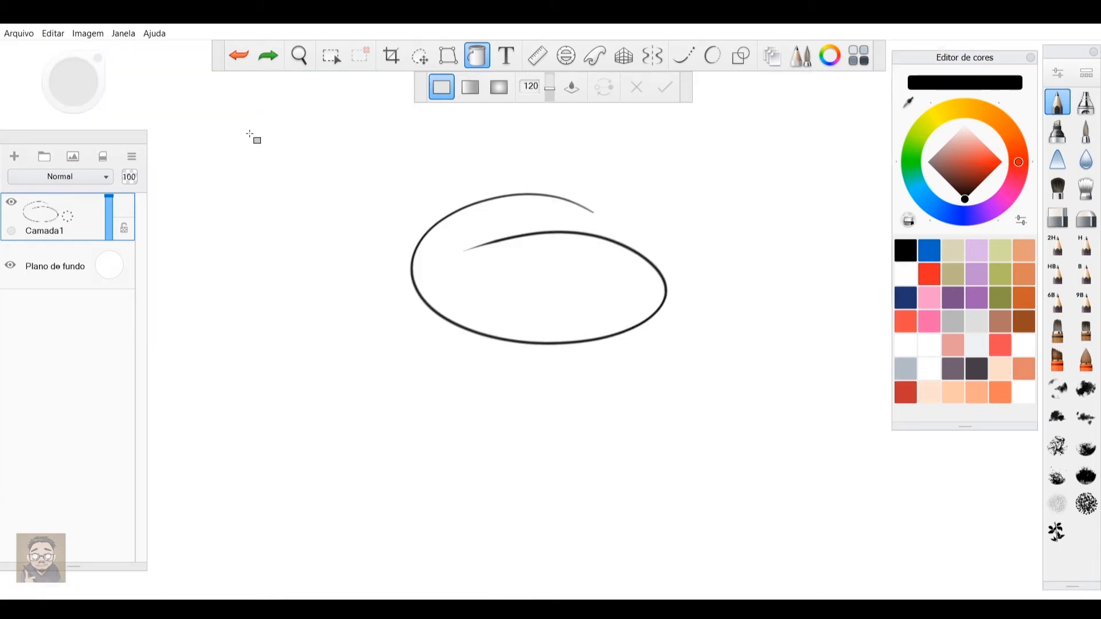
Try a linear gradient fill on the area around the loop.
click(470, 88)
click(492, 163)
drag(492, 163, 517, 191)
key(ctrl+z)
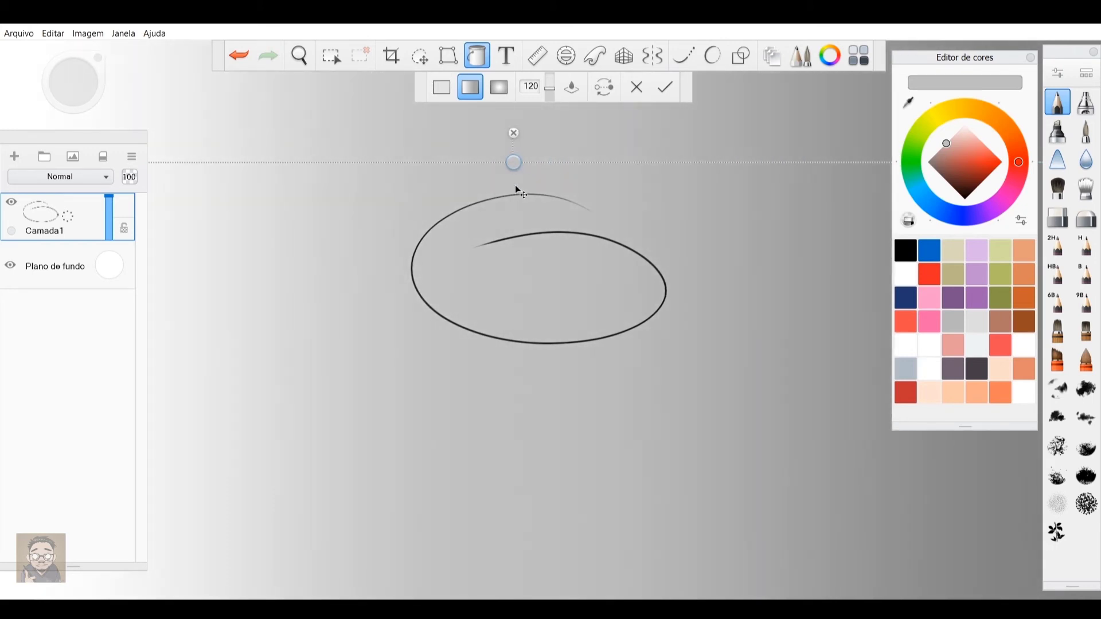
key(ctrl+z)
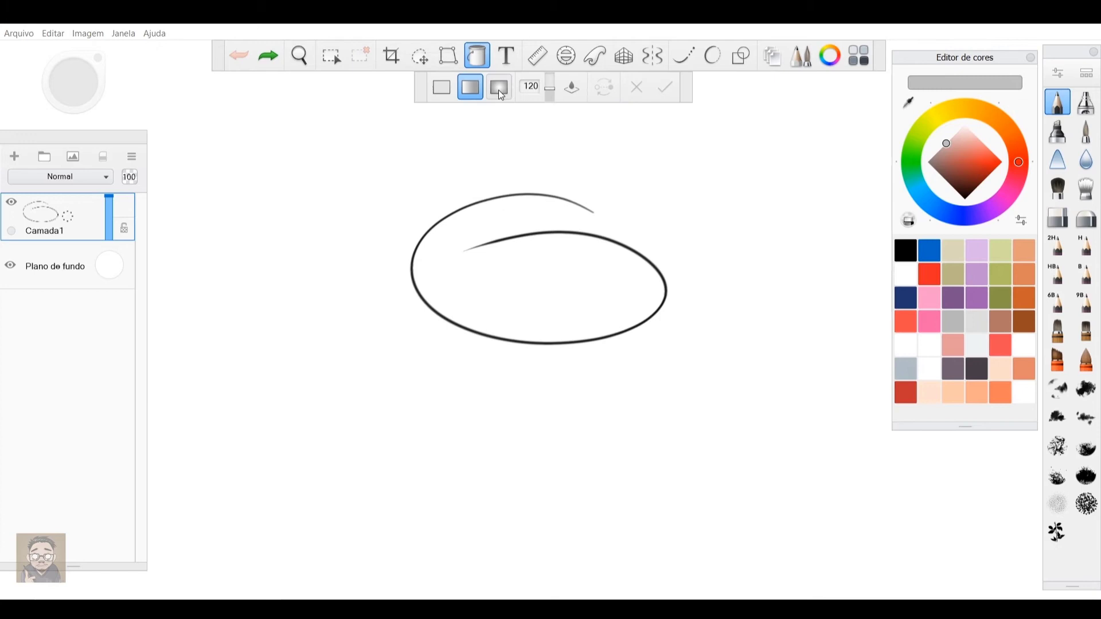
Try a radial gradient fill around the loop, repositioning the gradient's centre above the drawing.
click(499, 87)
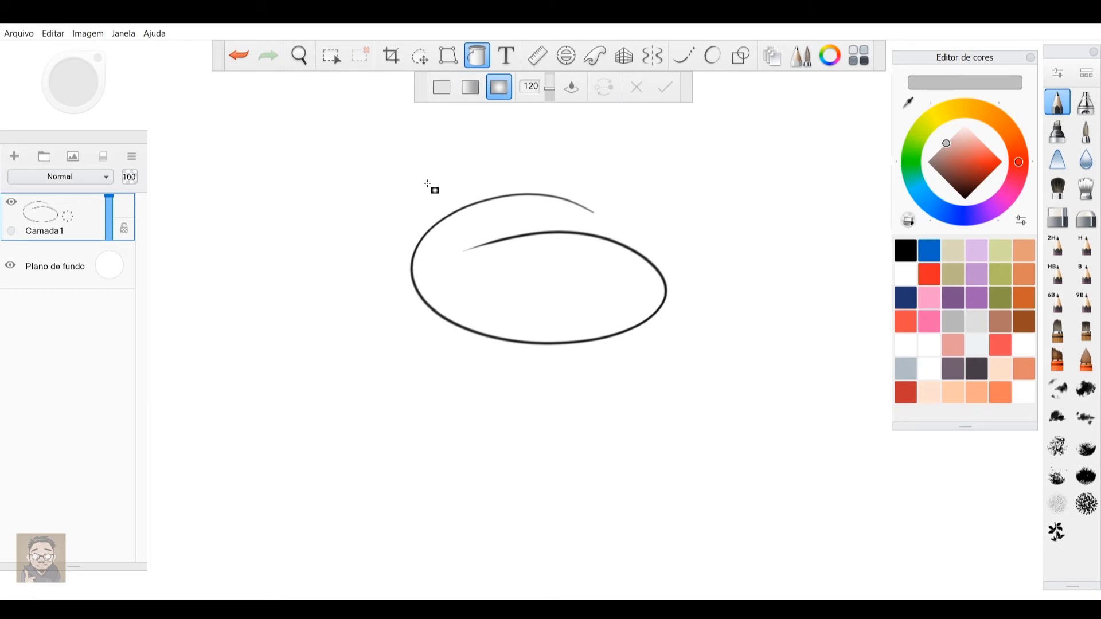
click(445, 174)
key(ctrl+z)
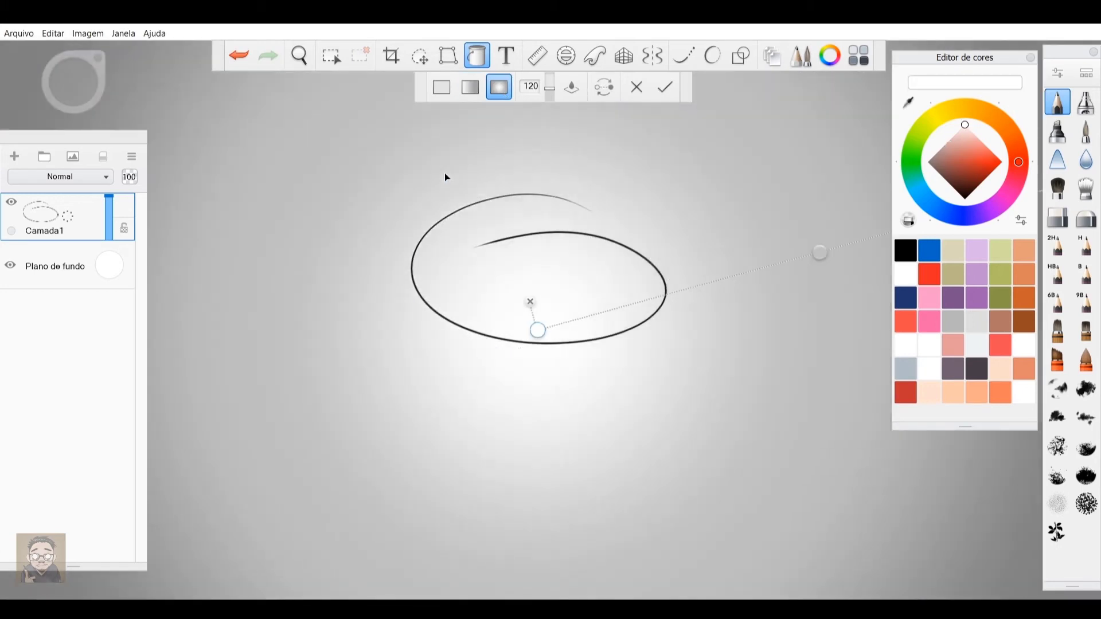
click(566, 177)
key(ctrl+z)
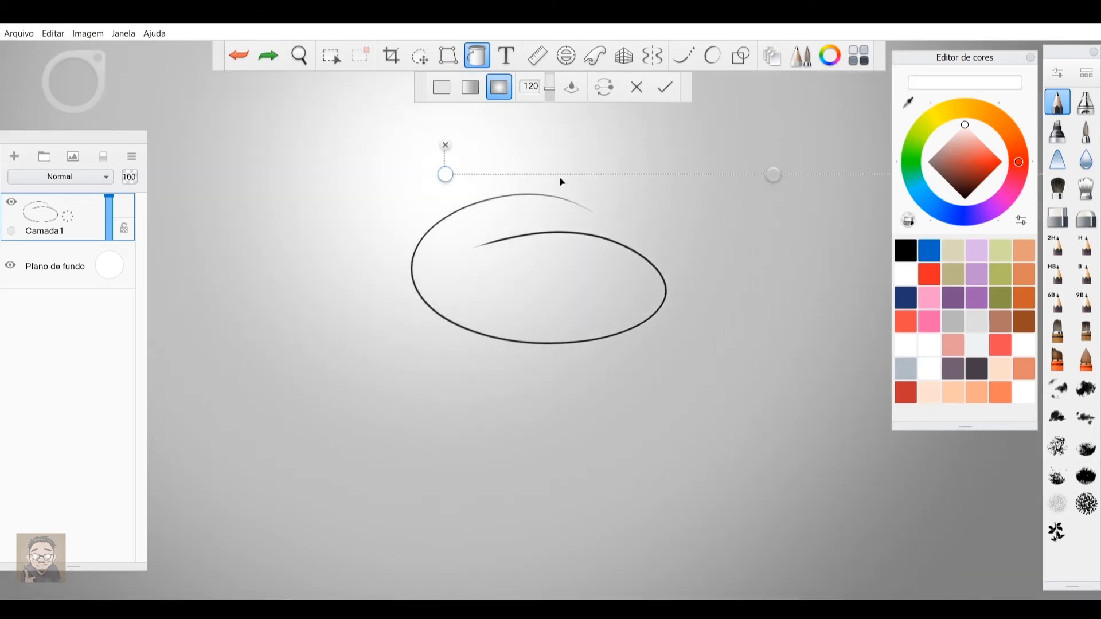
click(637, 88)
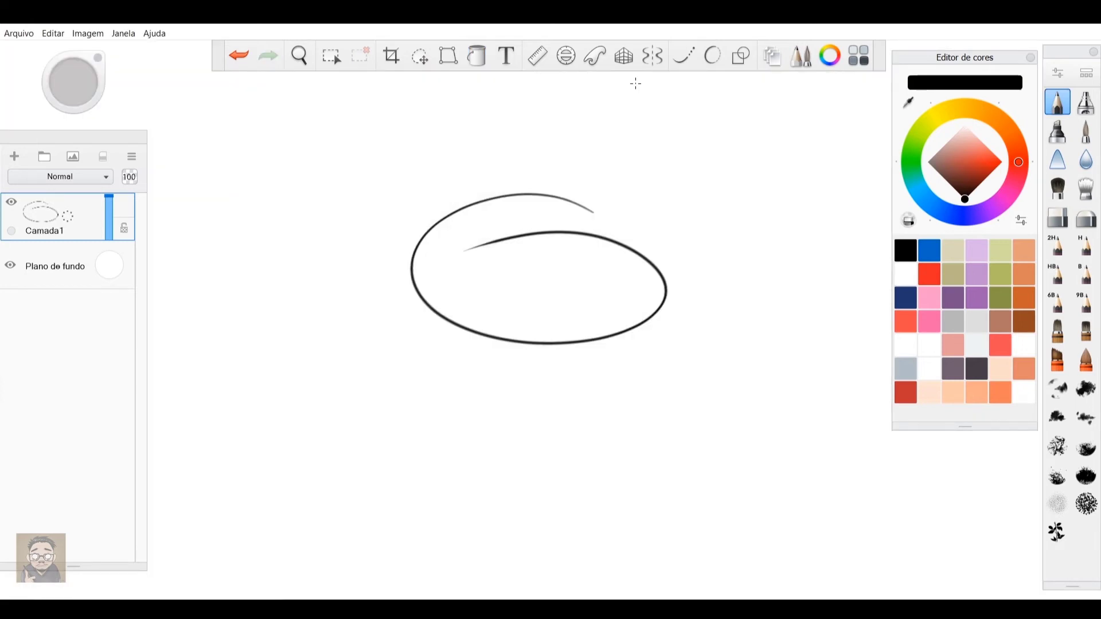
Open the text layer editor and close it without adding text.
click(507, 56)
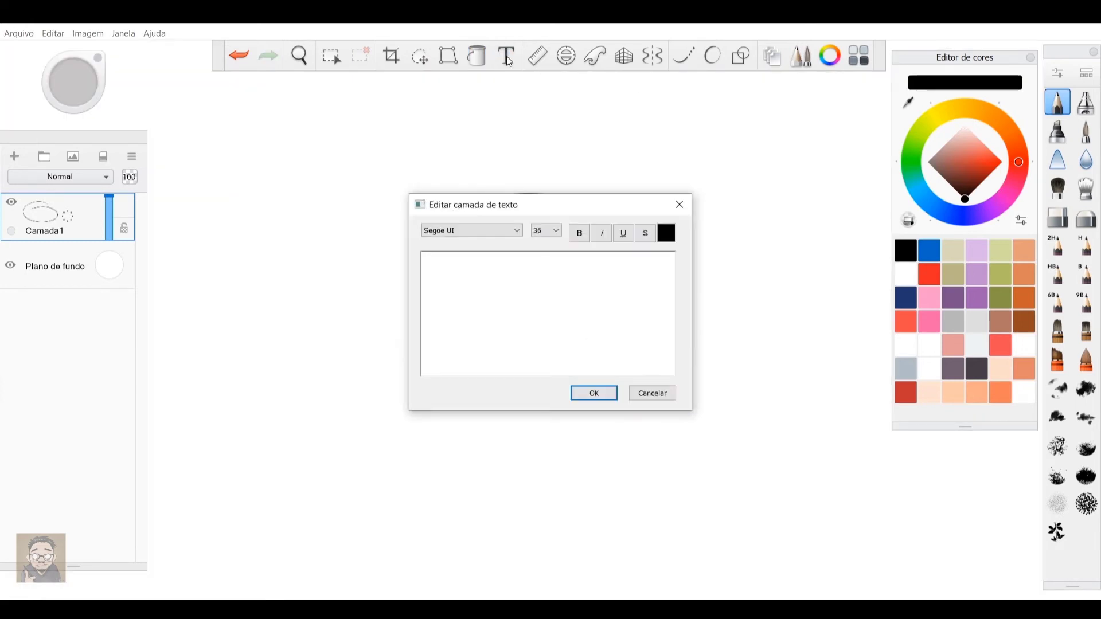
click(653, 393)
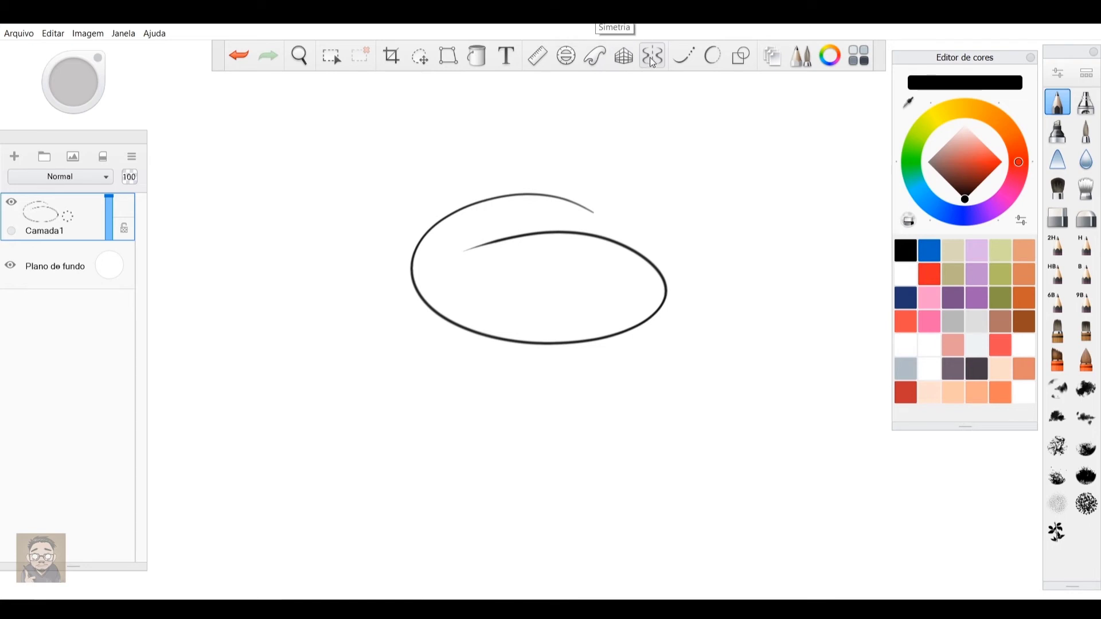
Turn on the steady stroke tool (Traço regular) and clear all strokes from layer Camada1.
click(717, 57)
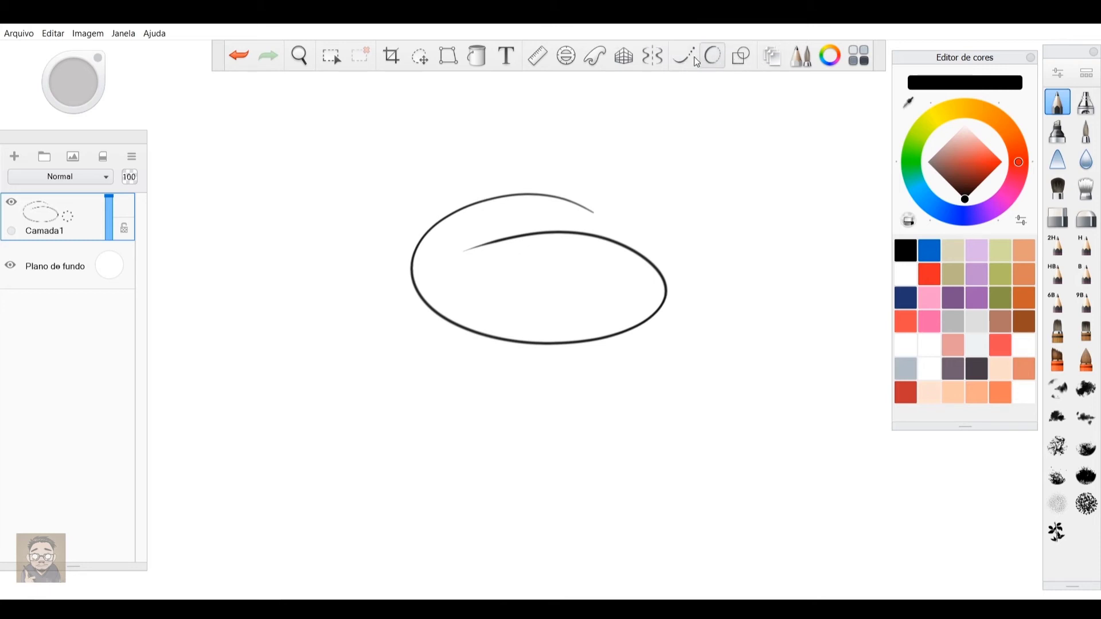
click(742, 56)
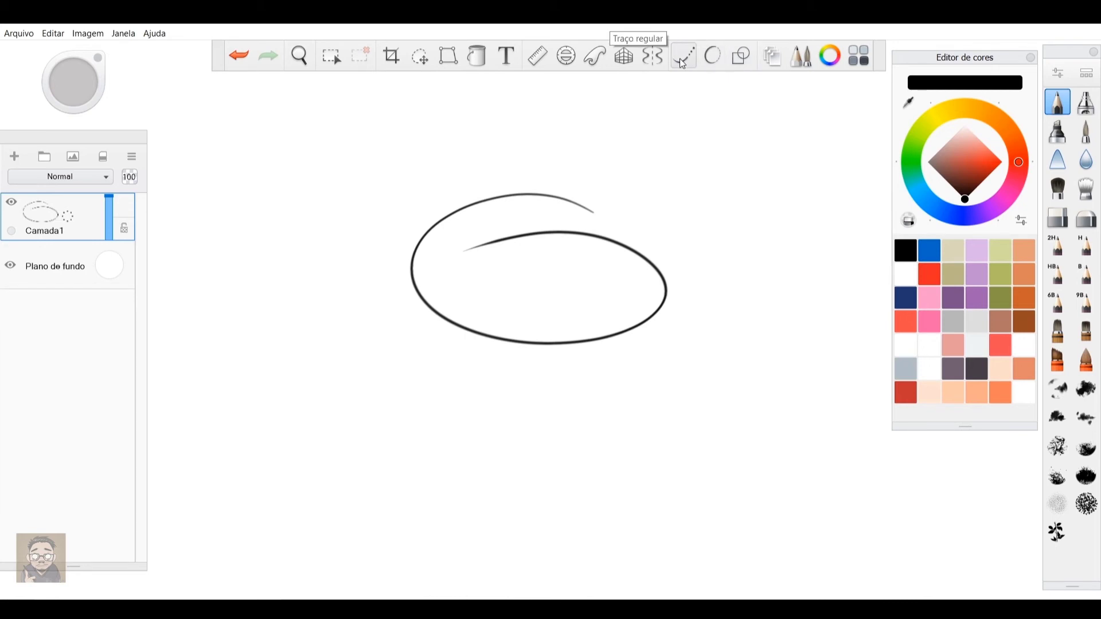
click(681, 59)
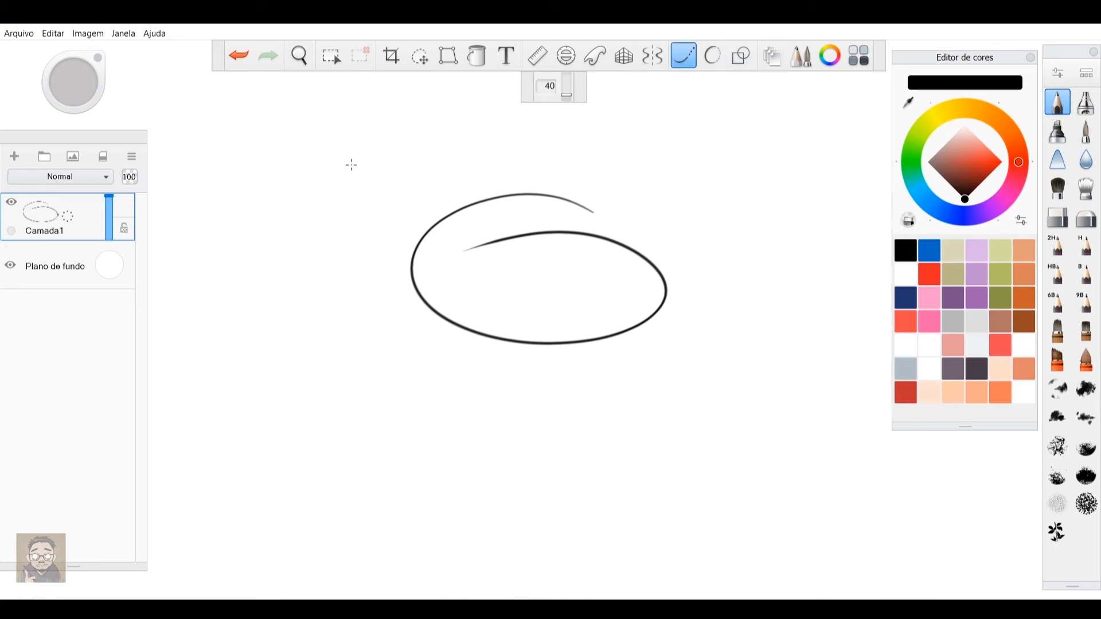
click(102, 158)
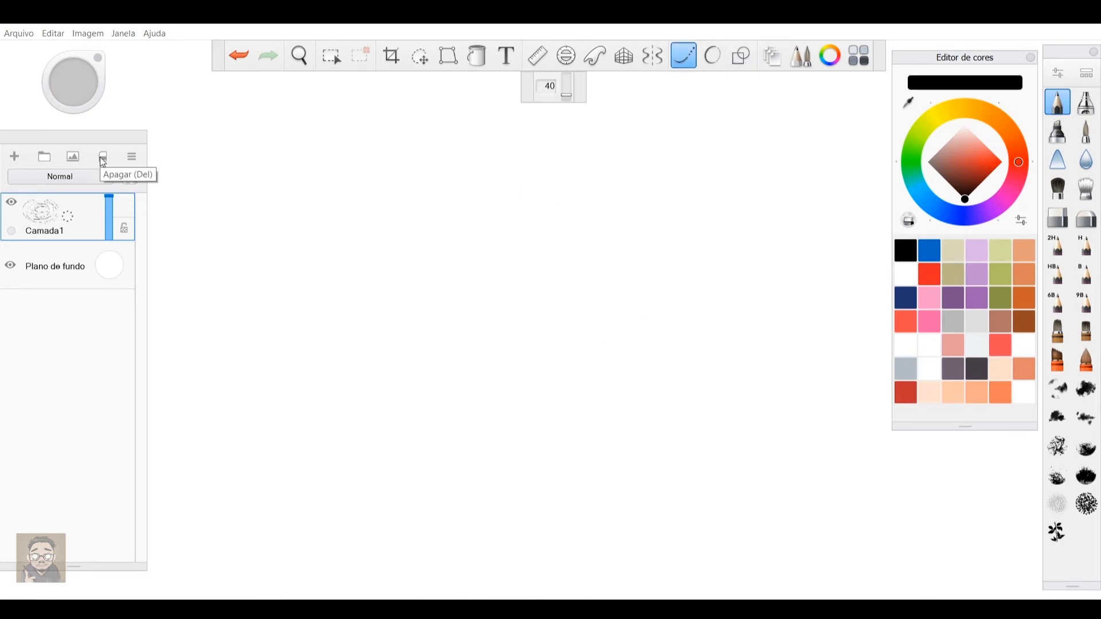
Turn on predictive stroke at level 2 and try a long winding curve across the canvas.
click(720, 57)
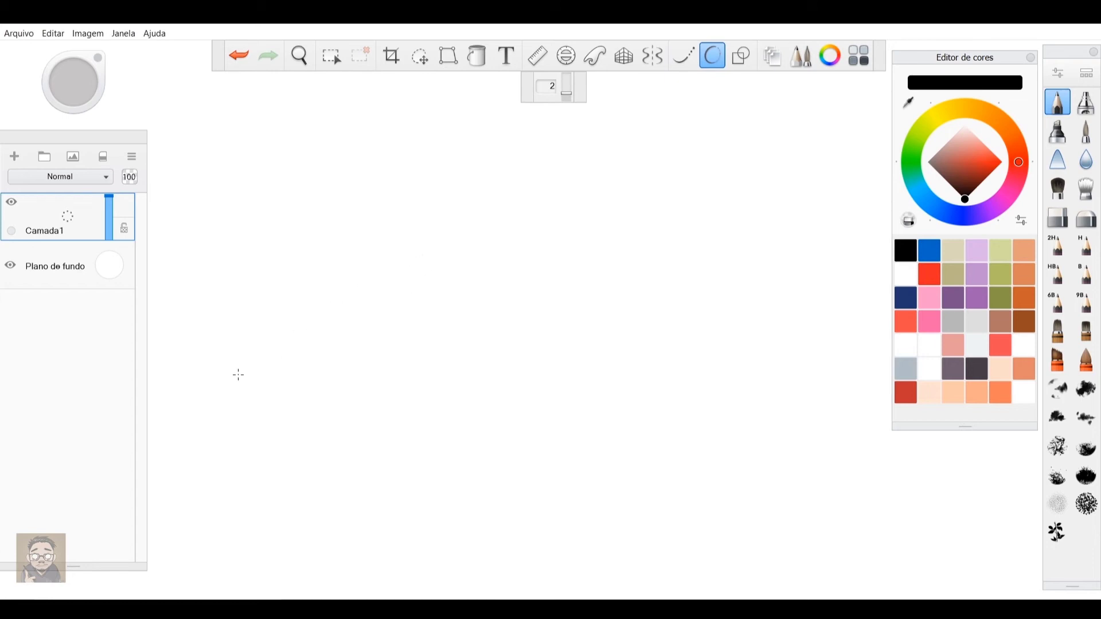
mouse_move(239, 370)
mouse_down()
mouse_move(246, 328)
mouse_move(311, 230)
mouse_move(435, 181)
mouse_move(568, 240)
mouse_move(593, 354)
mouse_move(519, 423)
mouse_move(506, 509)
mouse_move(642, 498)
mouse_move(745, 342)
mouse_move(717, 218)
mouse_up()
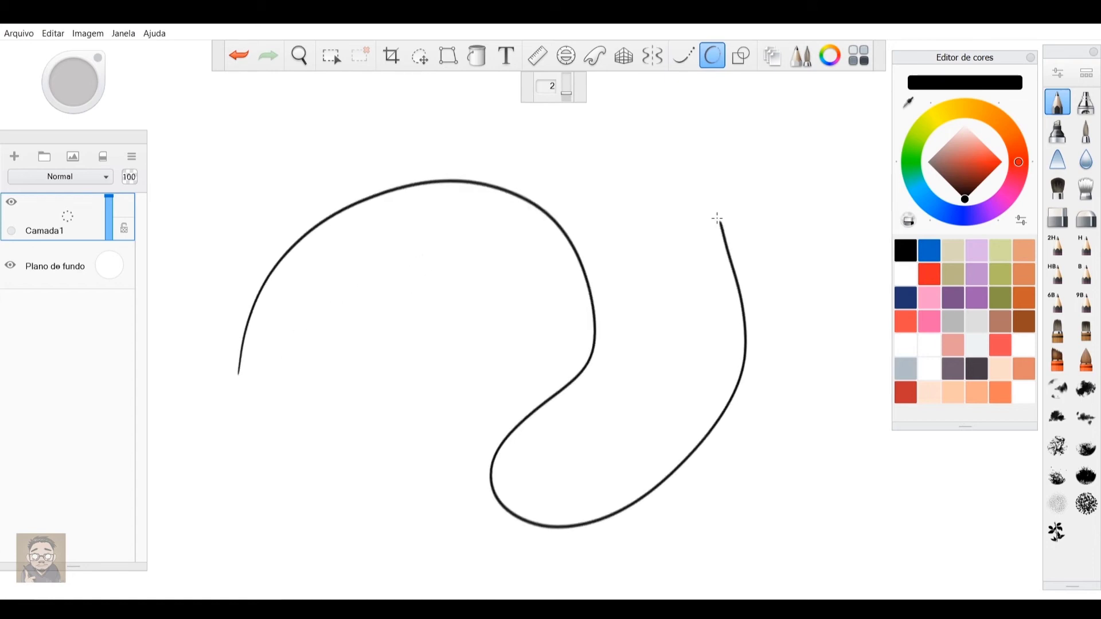
key(ctrl+z)
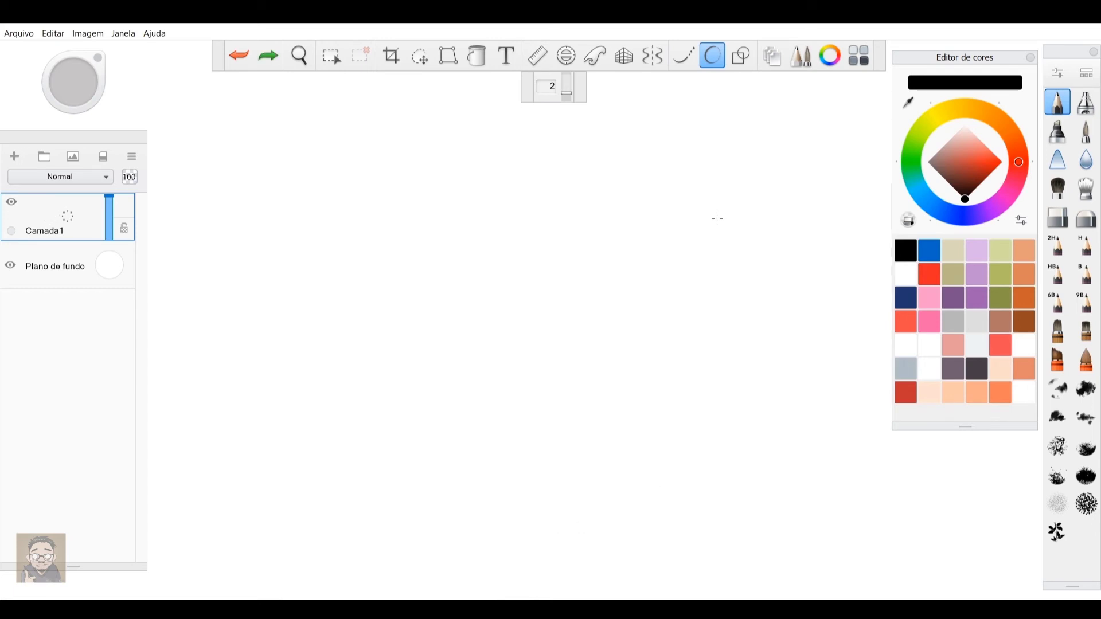
Choose the 9B pencil and draw a short arch with the predictive stroke level set to 1.
click(1086, 302)
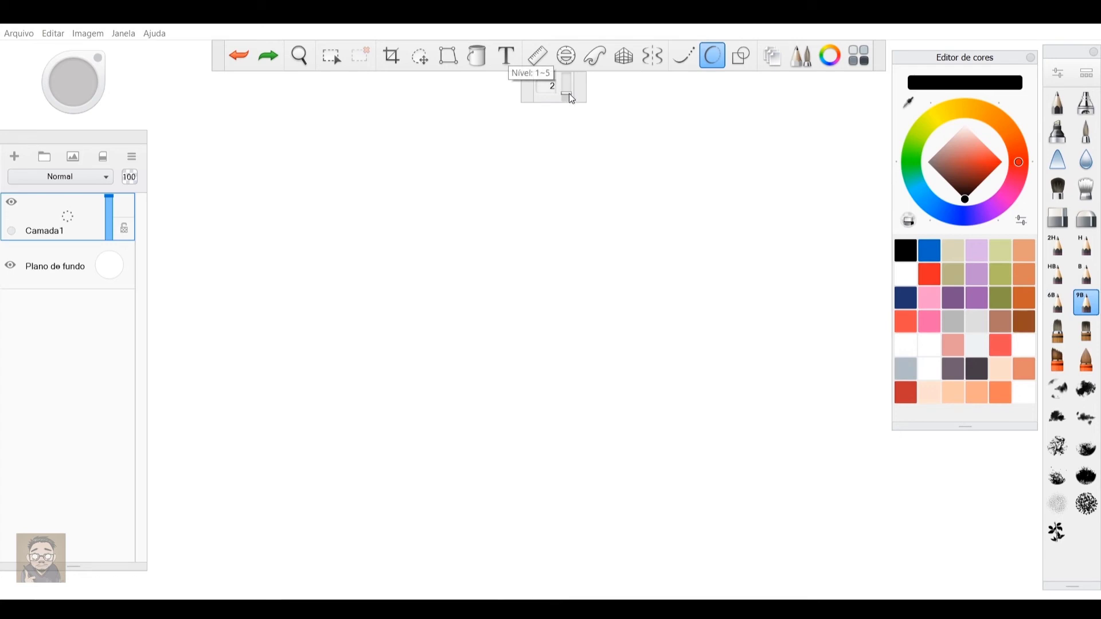
drag(569, 96, 575, 105)
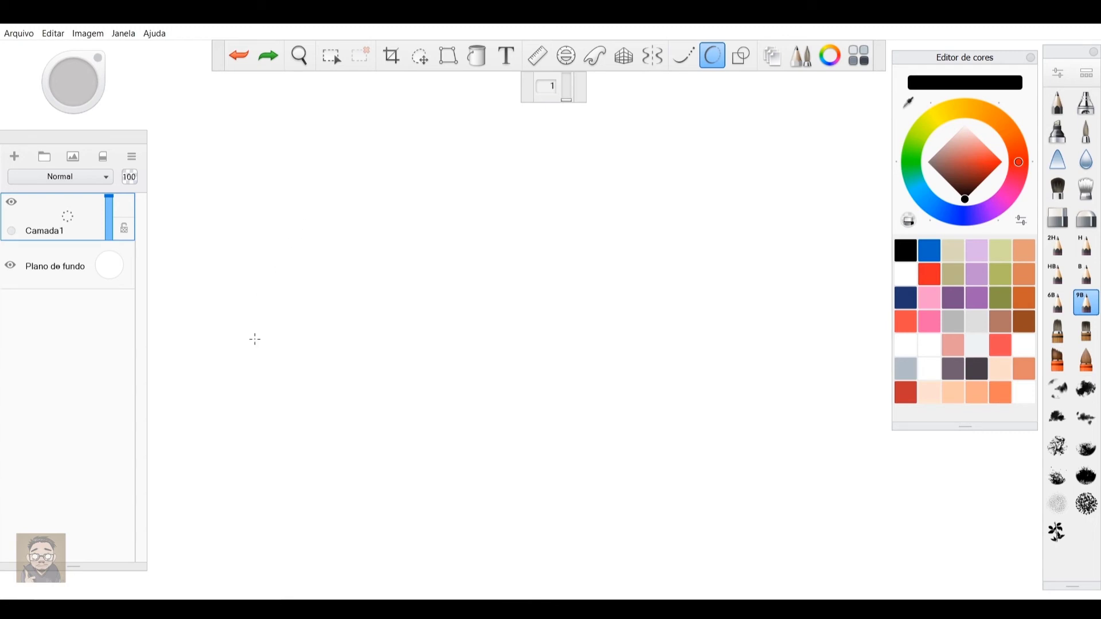
mouse_move(263, 317)
mouse_down()
mouse_move(304, 271)
mouse_move(357, 271)
mouse_move(379, 308)
mouse_up()
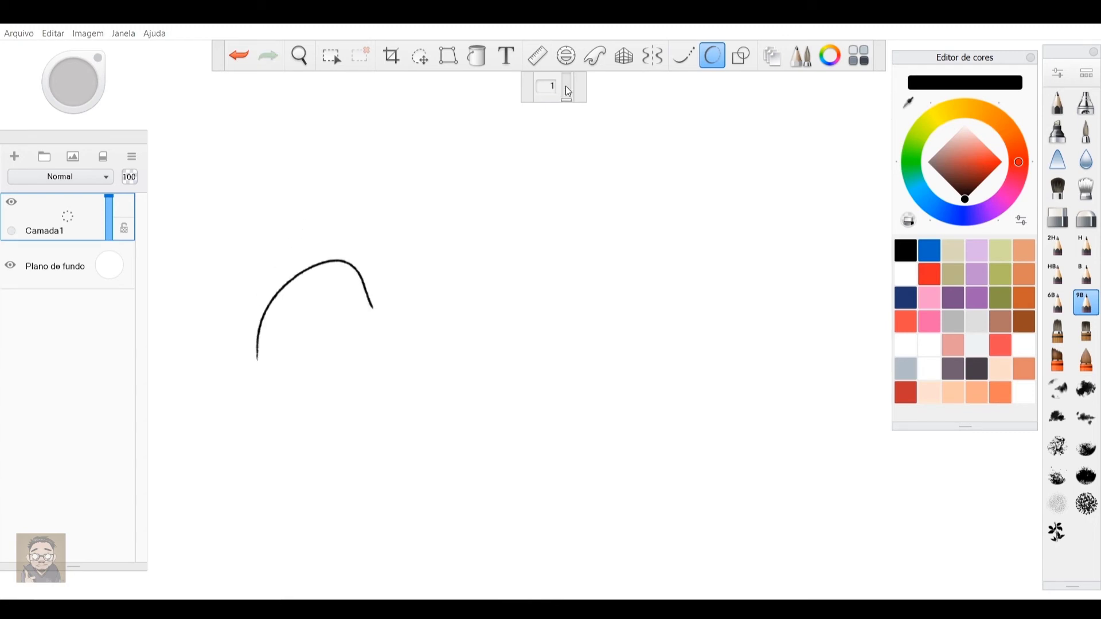
Draw a second, larger arch beside the first at predictive stroke level 5, and set the level to 2.
mouse_move(441, 344)
mouse_down()
mouse_move(447, 285)
mouse_move(512, 235)
mouse_move(569, 284)
mouse_move(573, 322)
mouse_move(594, 339)
mouse_up()
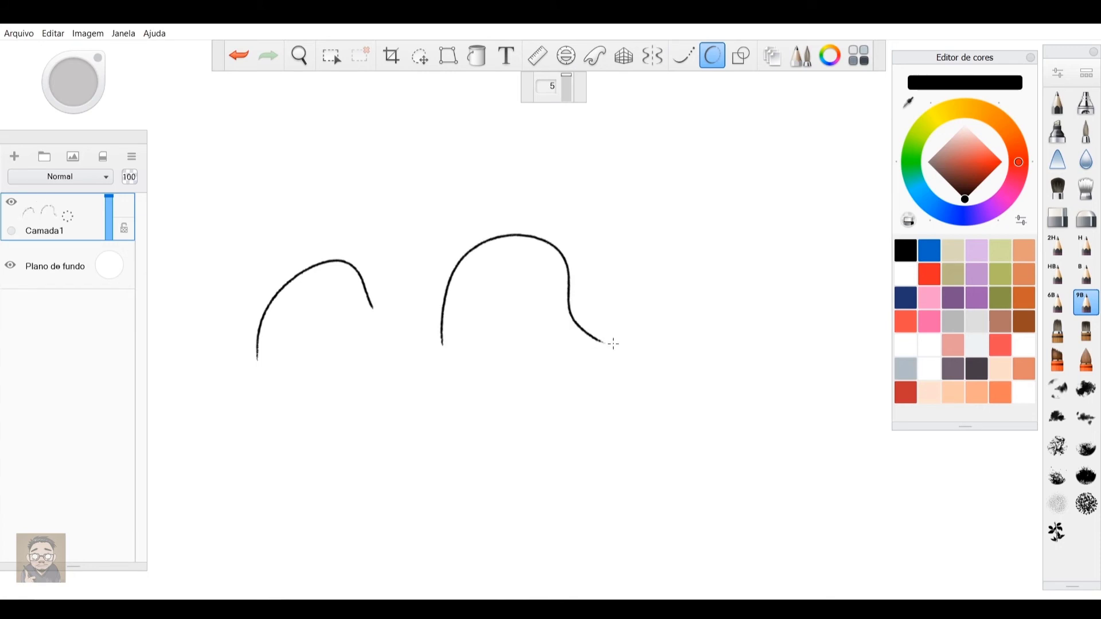
drag(567, 79, 571, 96)
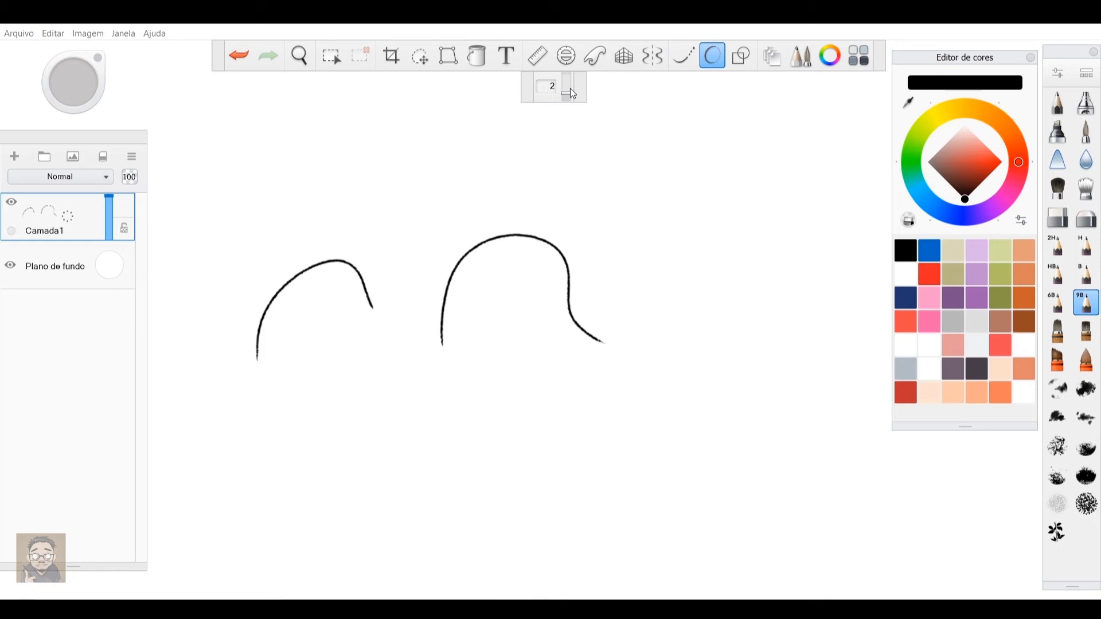
Draw a long, nearly horizontal straight line above the arches and a nearly square rectangle to their right.
click(744, 57)
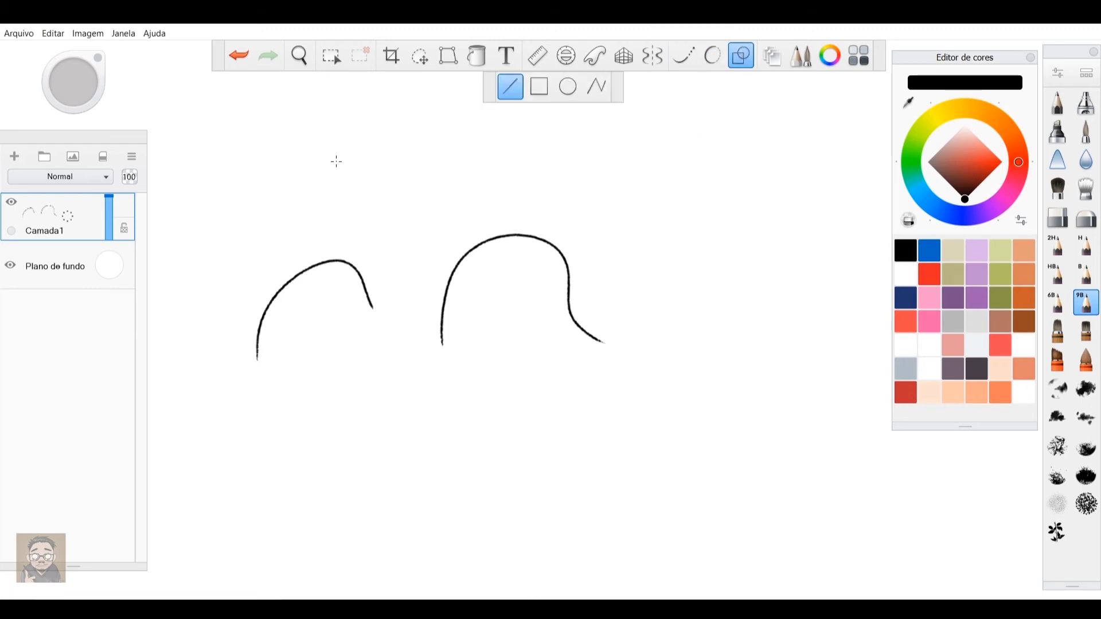
drag(342, 170, 304, 171)
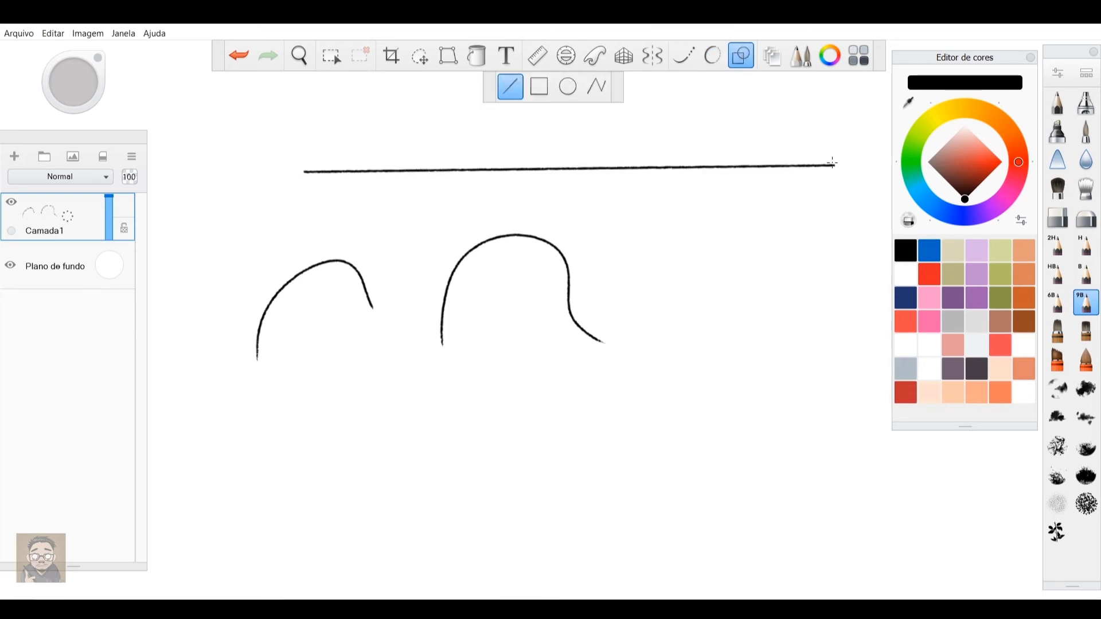
click(539, 86)
mouse_move(660, 228)
mouse_down()
mouse_move(688, 275)
mouse_move(804, 383)
mouse_up()
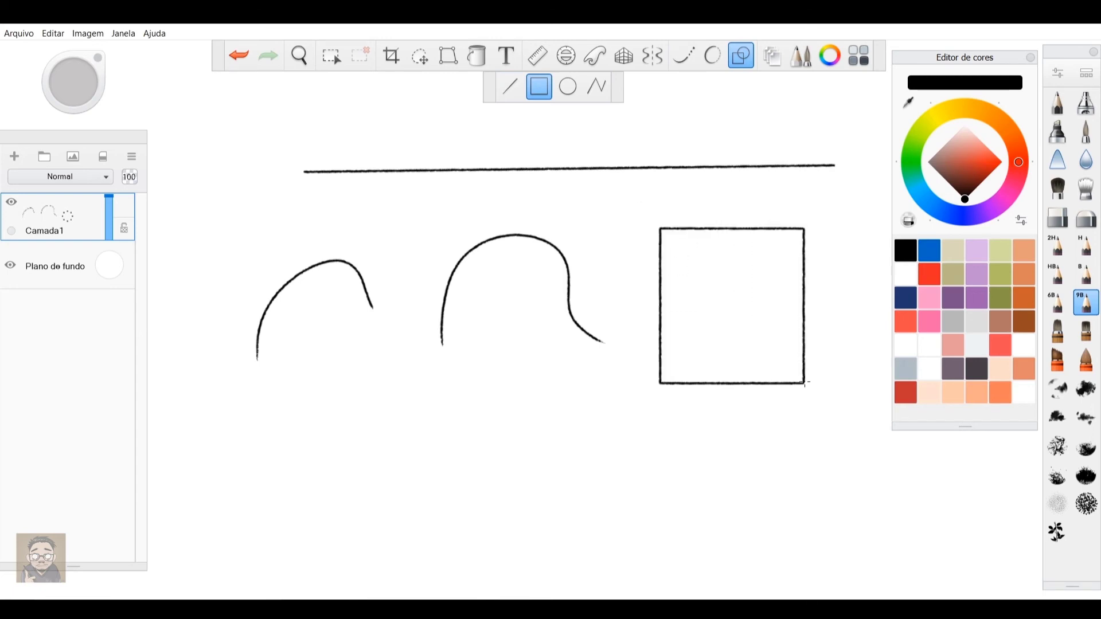
Draw a wide ellipse overlapping the area below the arches and an open four-segment zigzag polyline below the rectangle.
click(568, 87)
drag(447, 424, 623, 519)
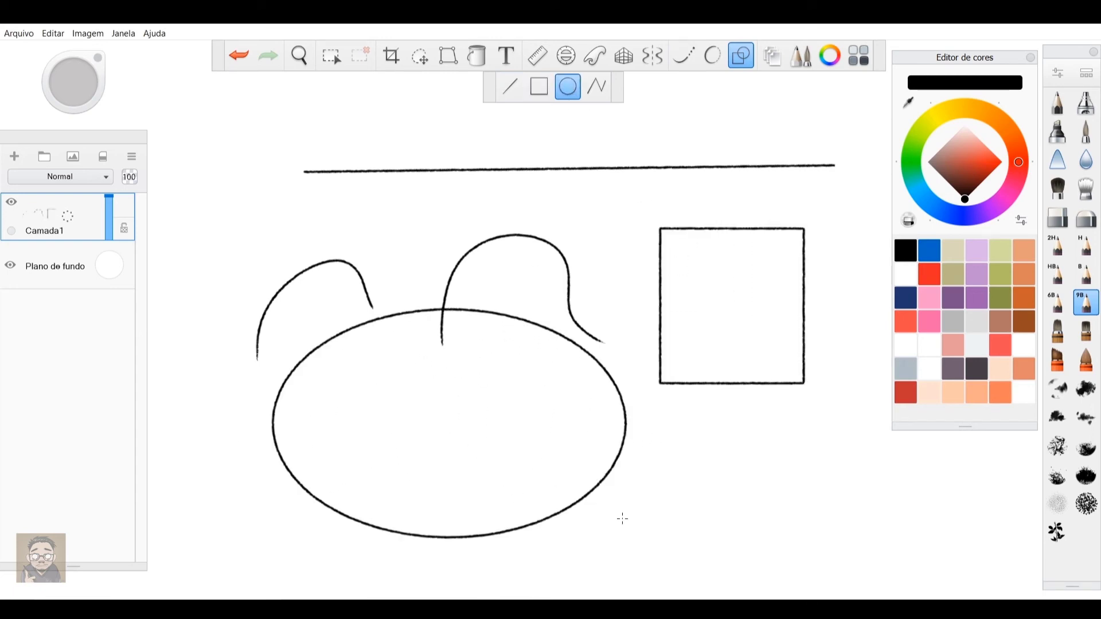
click(597, 87)
click(660, 522)
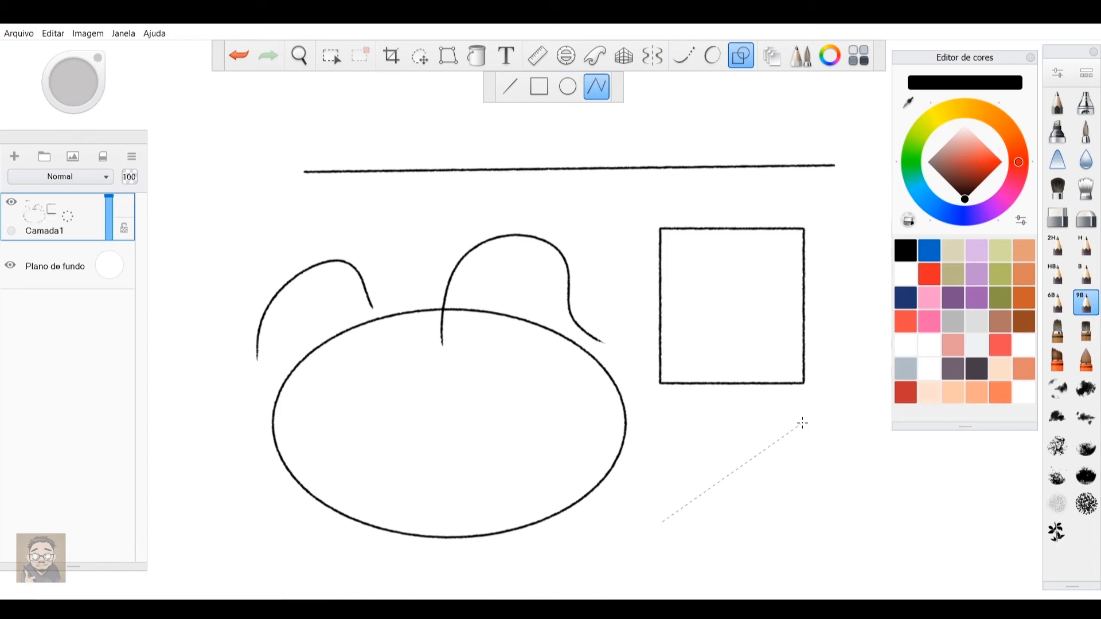
click(801, 424)
click(837, 552)
click(950, 534)
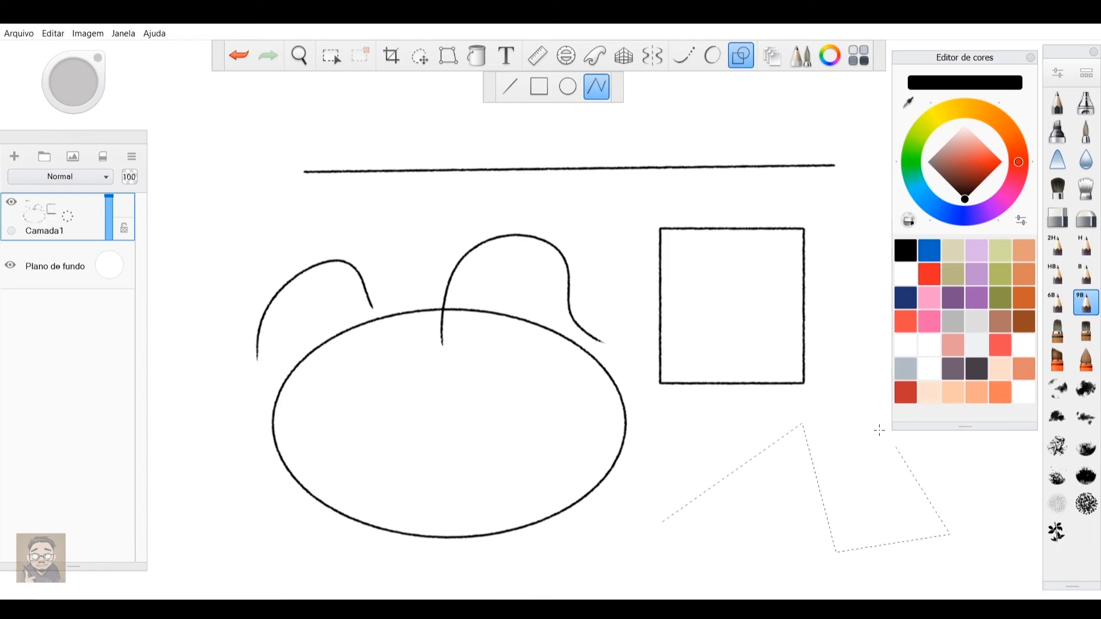
double_click(843, 395)
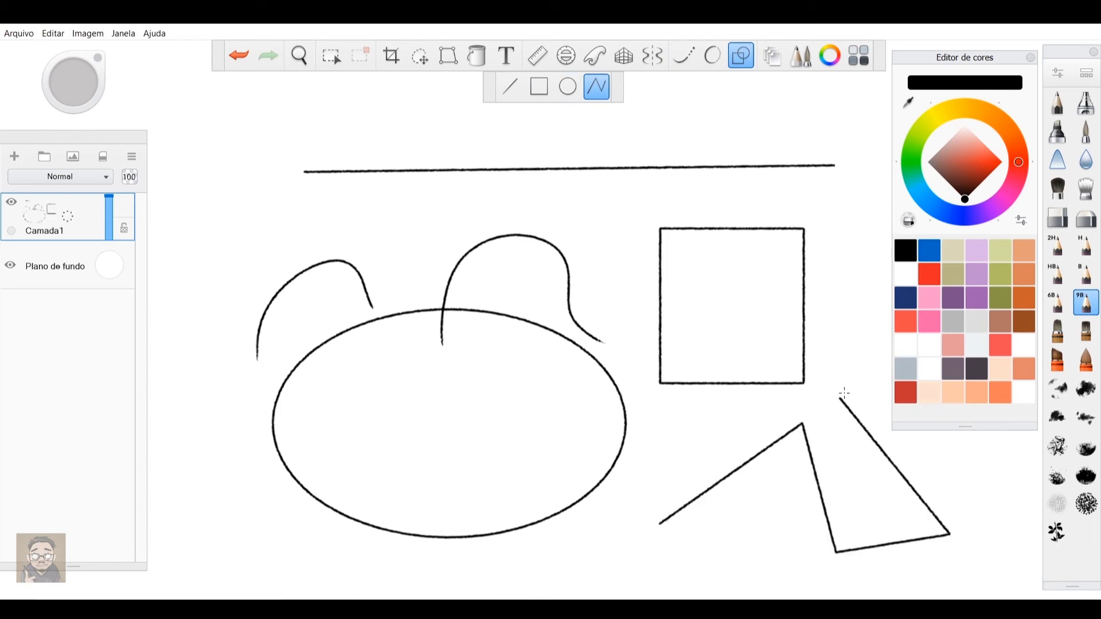
Clear all drawings from the layer Camada1 and choose the basic pencil brush.
click(103, 155)
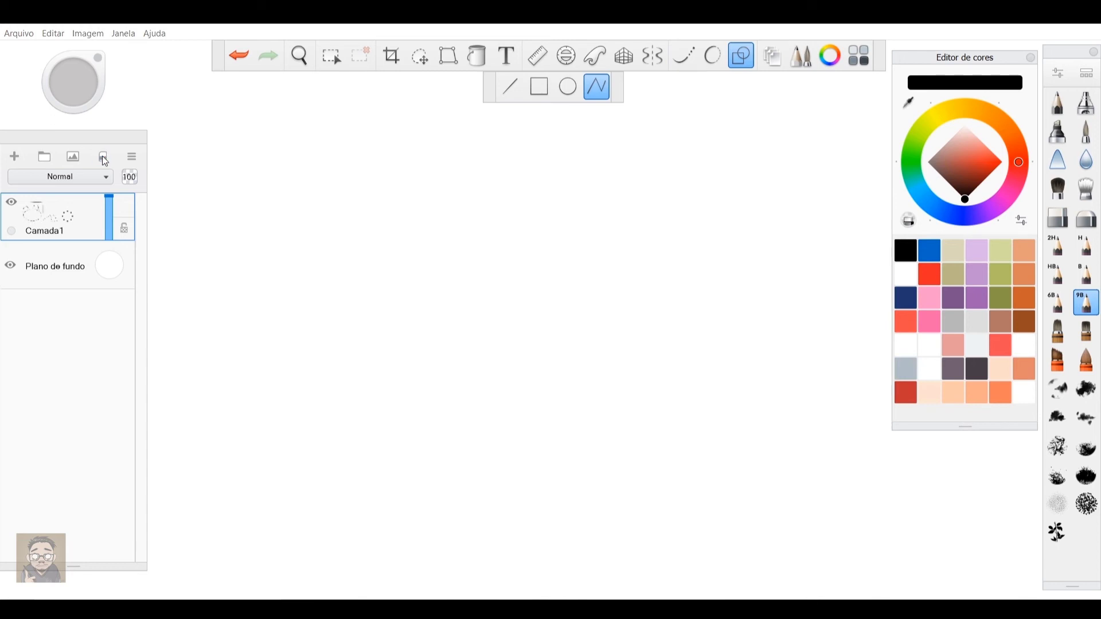
click(1056, 104)
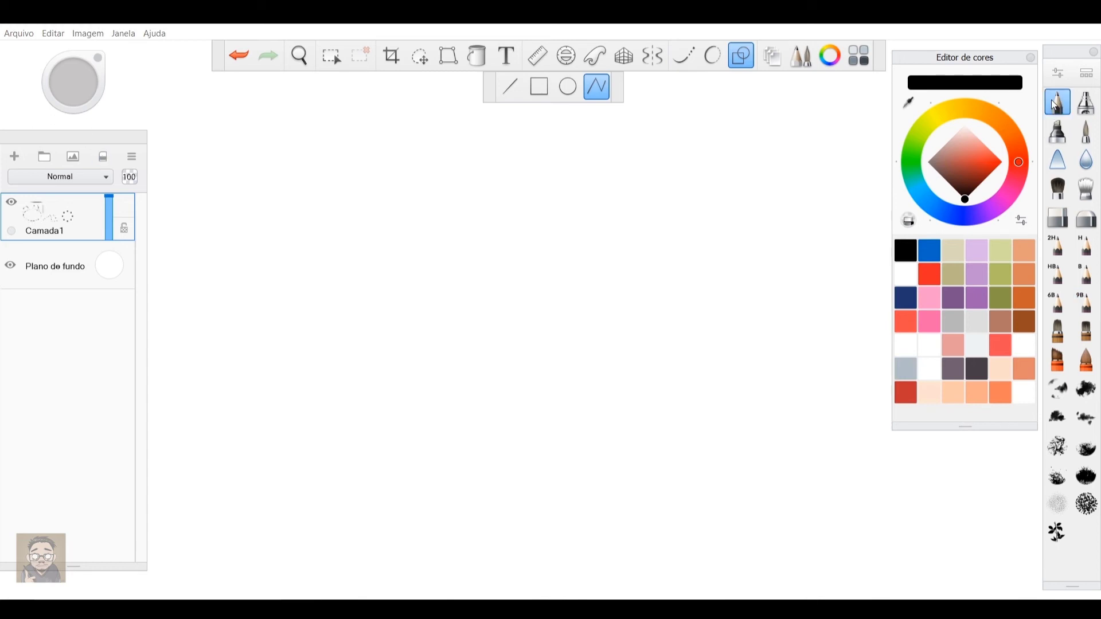
Hide and show again, one after another, the layers panel, the brush palette and the colour editor.
click(779, 63)
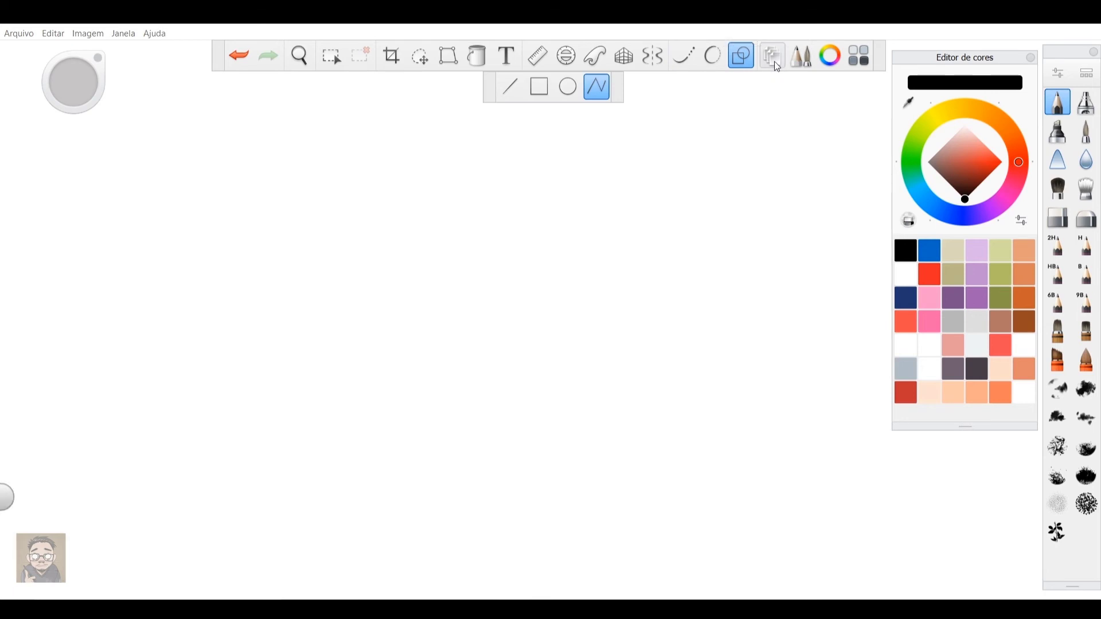
click(778, 64)
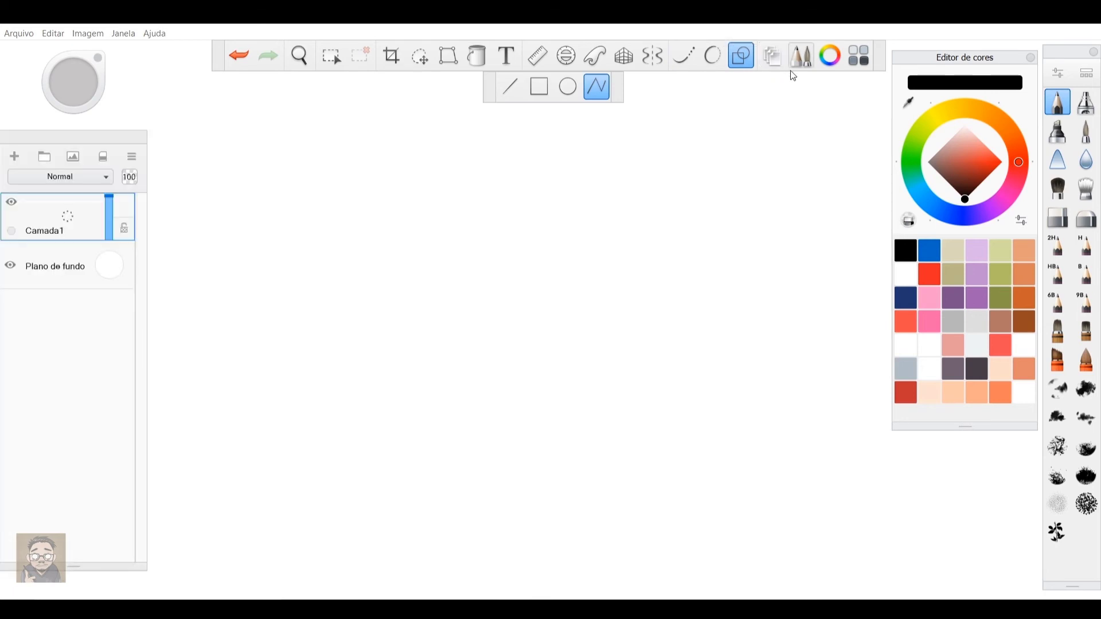
click(803, 59)
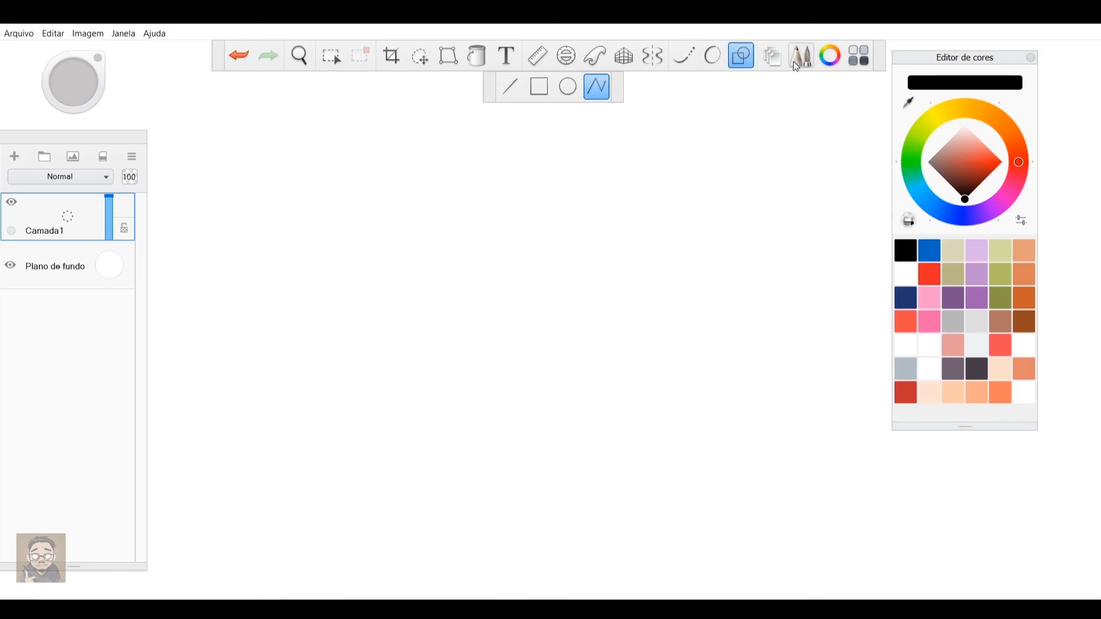
click(803, 57)
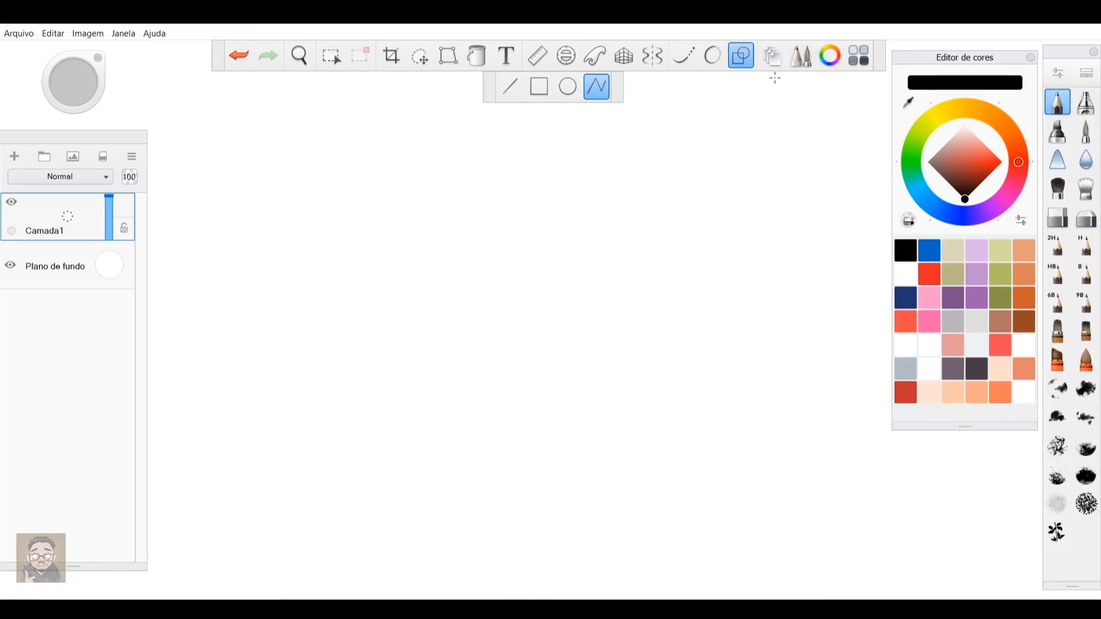
click(830, 58)
click(830, 57)
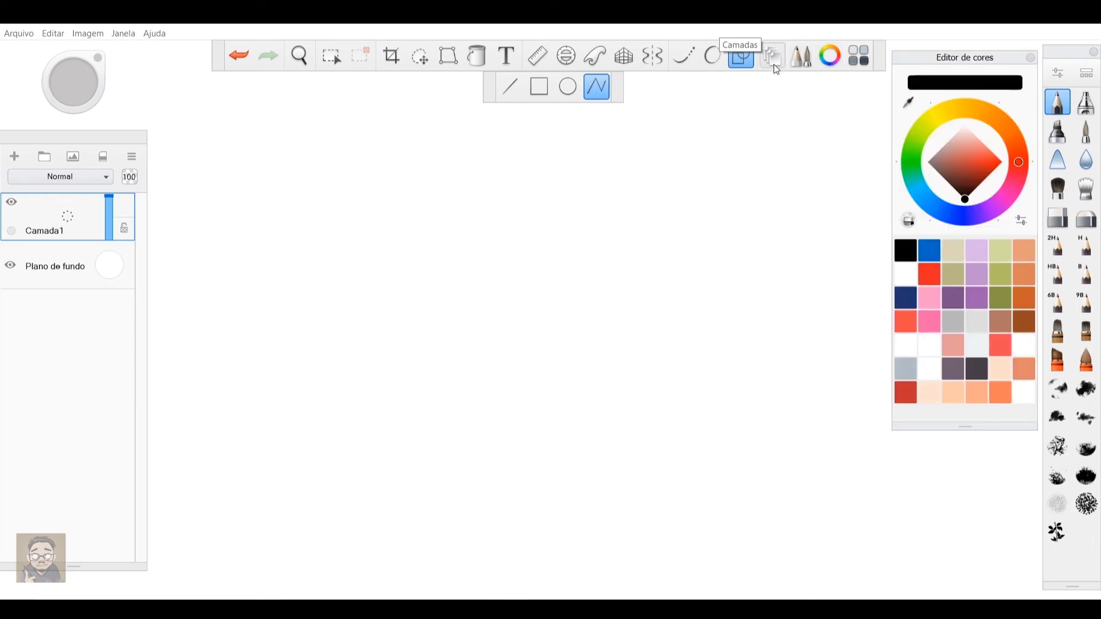
Open the Copic library to view its illustration colours, close it, and turn off the shape drawing tool.
click(855, 53)
mouse_move(1055, 123)
mouse_down()
mouse_move(896, 96)
mouse_move(827, 45)
mouse_up()
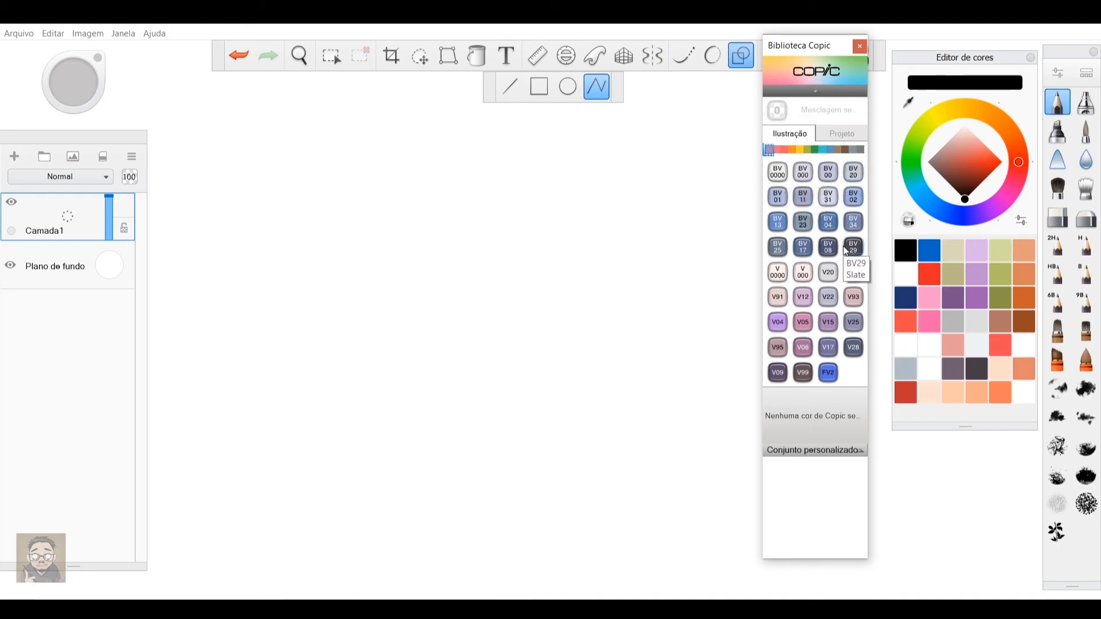
click(857, 51)
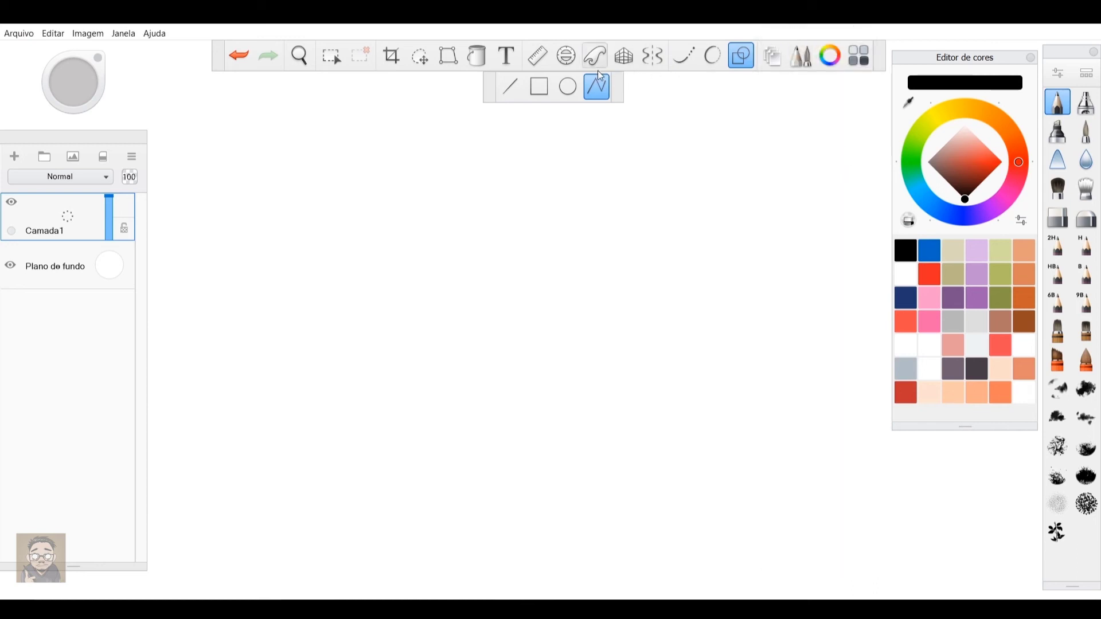
click(740, 60)
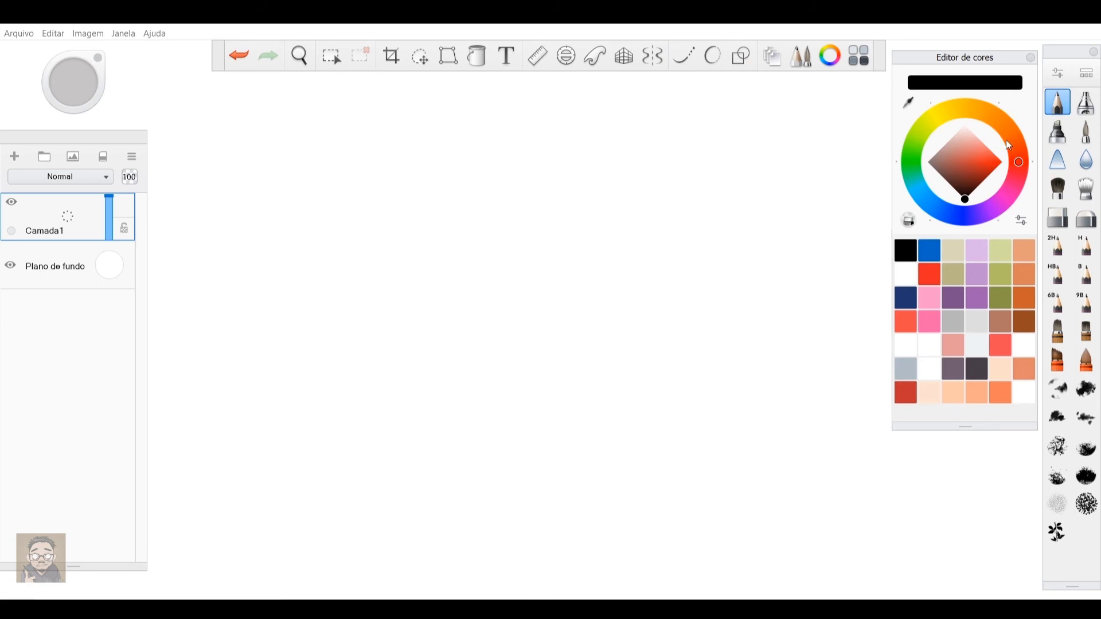
Choose an orange-red in the colour wheel and replace it with a dark grey sampled from the screen.
mouse_move(961, 172)
mouse_down()
mouse_move(997, 164)
mouse_move(961, 163)
mouse_move(967, 147)
mouse_move(966, 192)
mouse_move(978, 98)
mouse_move(998, 112)
mouse_move(1027, 188)
mouse_move(940, 219)
mouse_move(920, 118)
mouse_move(1011, 123)
mouse_move(1004, 212)
mouse_move(912, 157)
mouse_move(1013, 132)
mouse_move(1020, 142)
mouse_up()
click(911, 100)
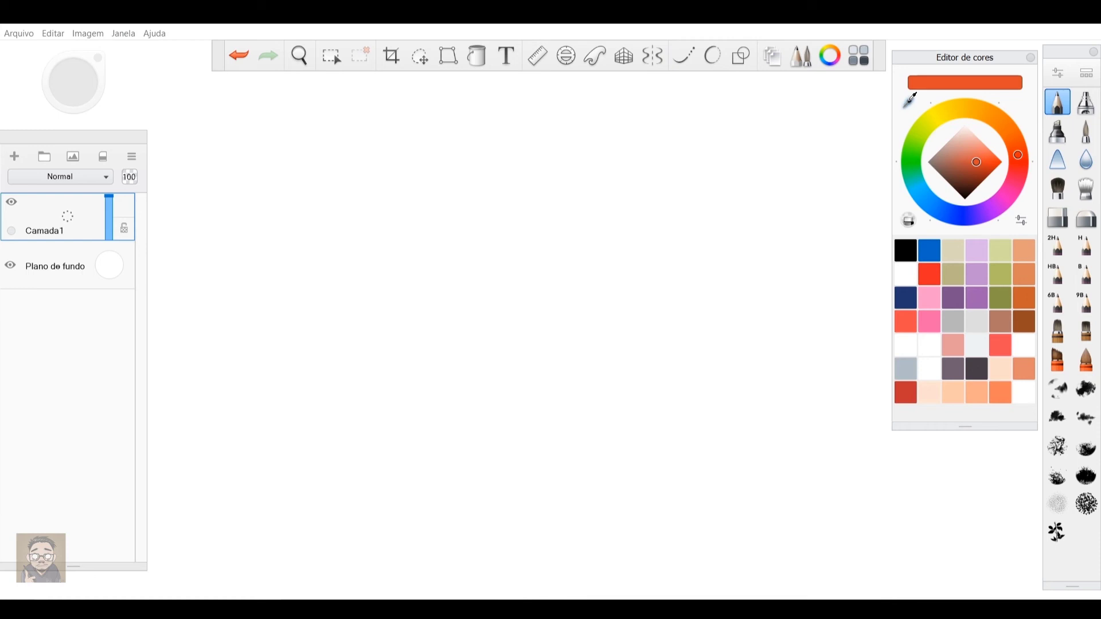
click(906, 106)
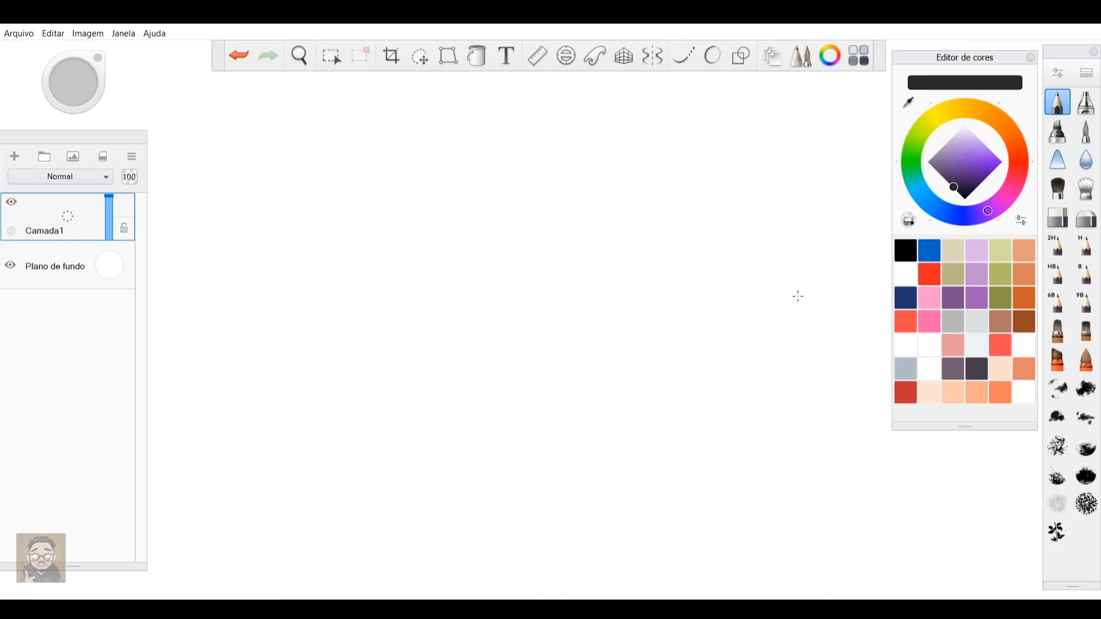
Show the RGB sliders, mix a greyish blue with R 130, G 133 and B 155, and hide them again.
click(1021, 220)
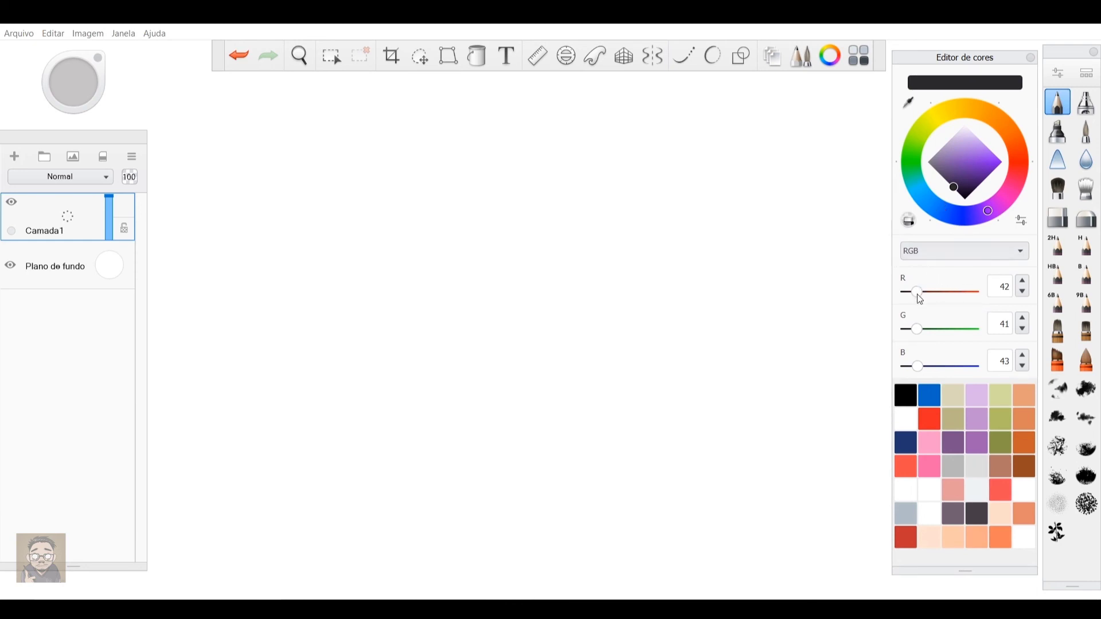
mouse_move(918, 292)
mouse_down()
mouse_move(937, 291)
mouse_move(933, 307)
mouse_move(951, 295)
mouse_move(940, 294)
mouse_up()
mouse_move(924, 331)
mouse_down()
mouse_move(956, 329)
mouse_move(944, 329)
mouse_up()
mouse_move(920, 367)
mouse_down()
mouse_move(965, 358)
mouse_move(950, 365)
mouse_up()
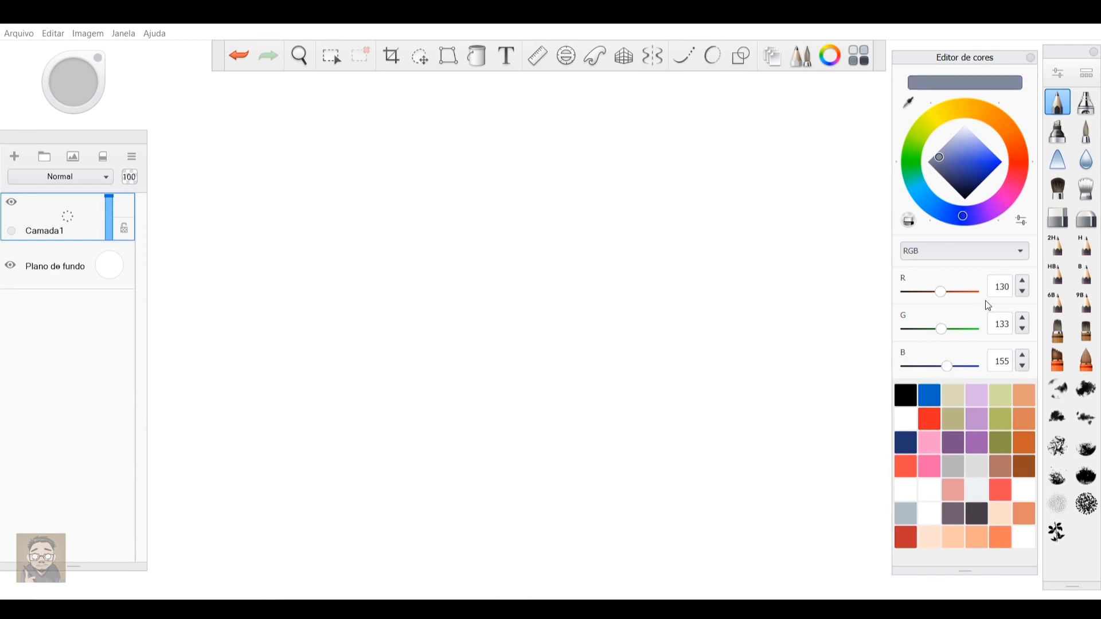
click(1021, 220)
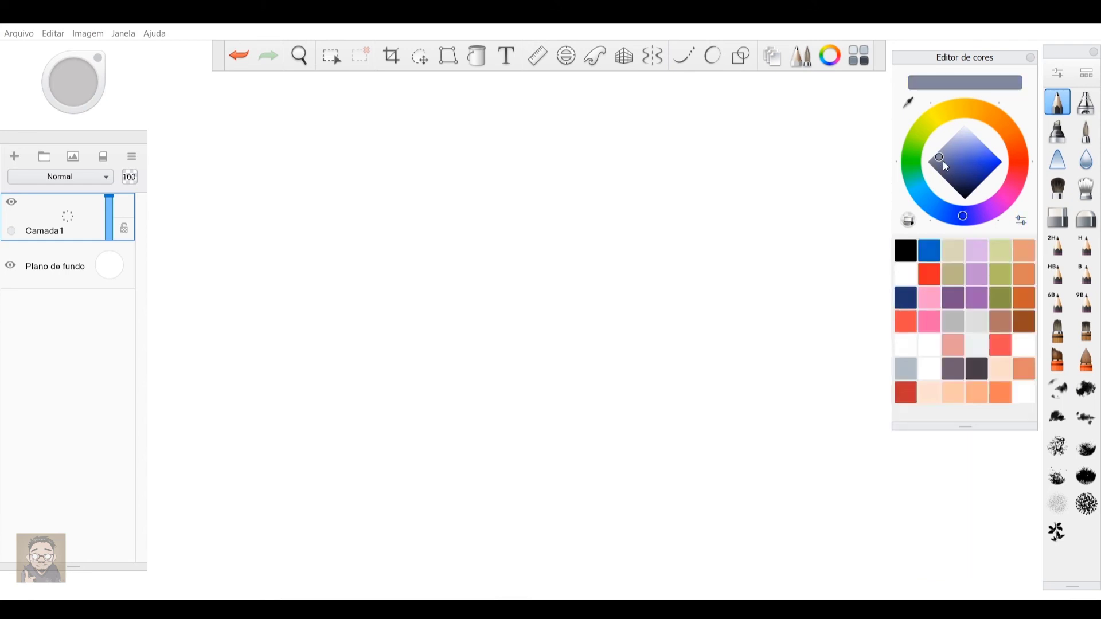
Mix a light pink in the colour wheel and store it in the last swatch of the colour palette.
drag(950, 163, 1012, 189)
click(1022, 158)
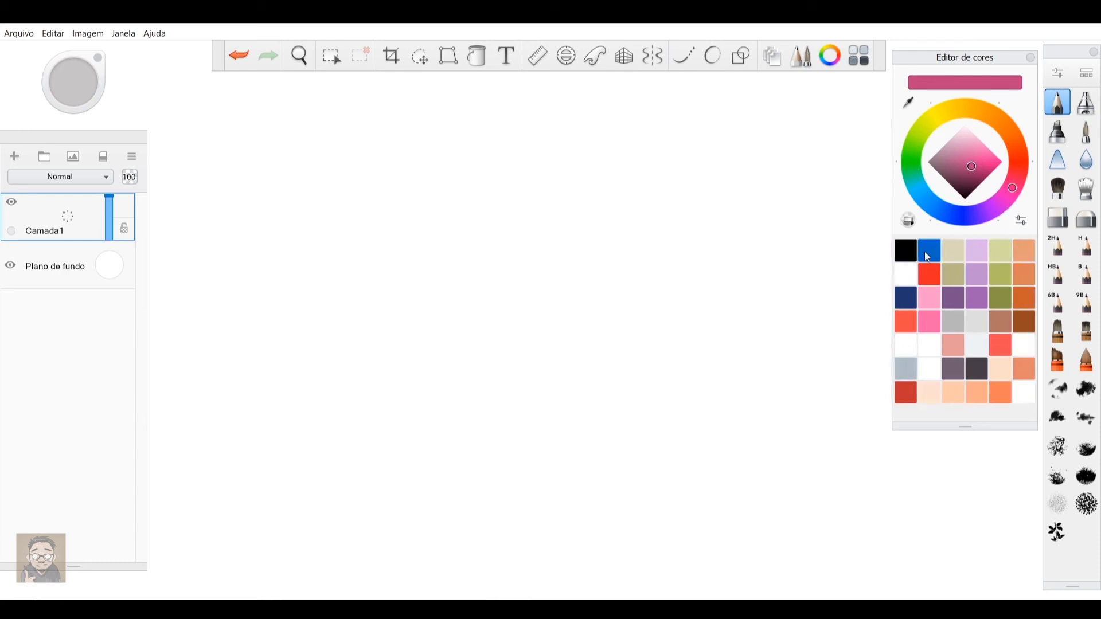
drag(971, 167, 978, 148)
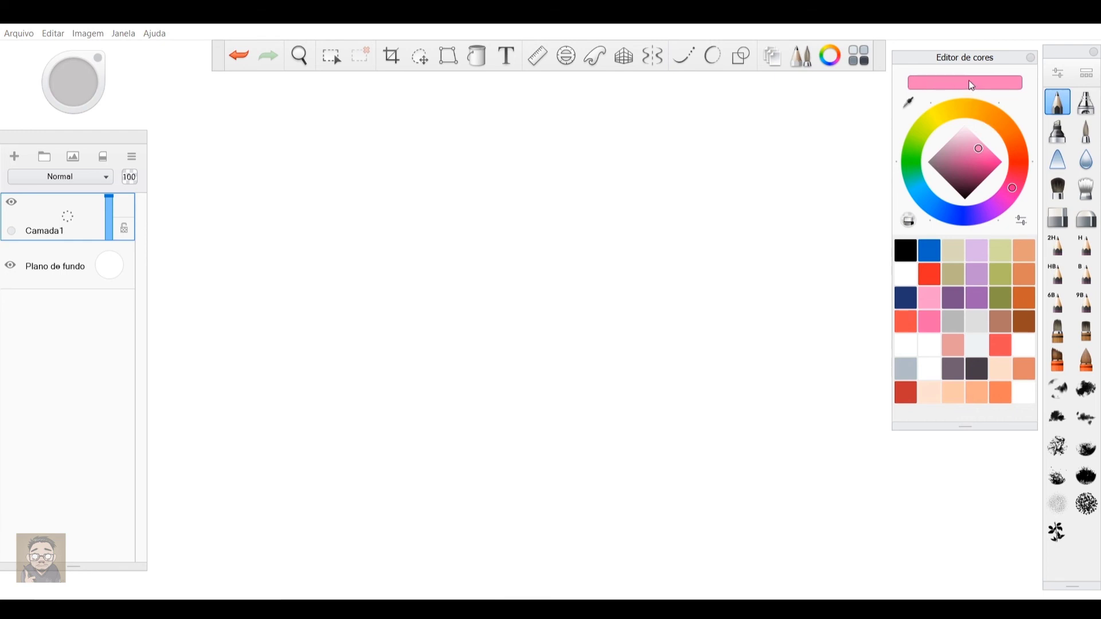
drag(937, 294, 1012, 429)
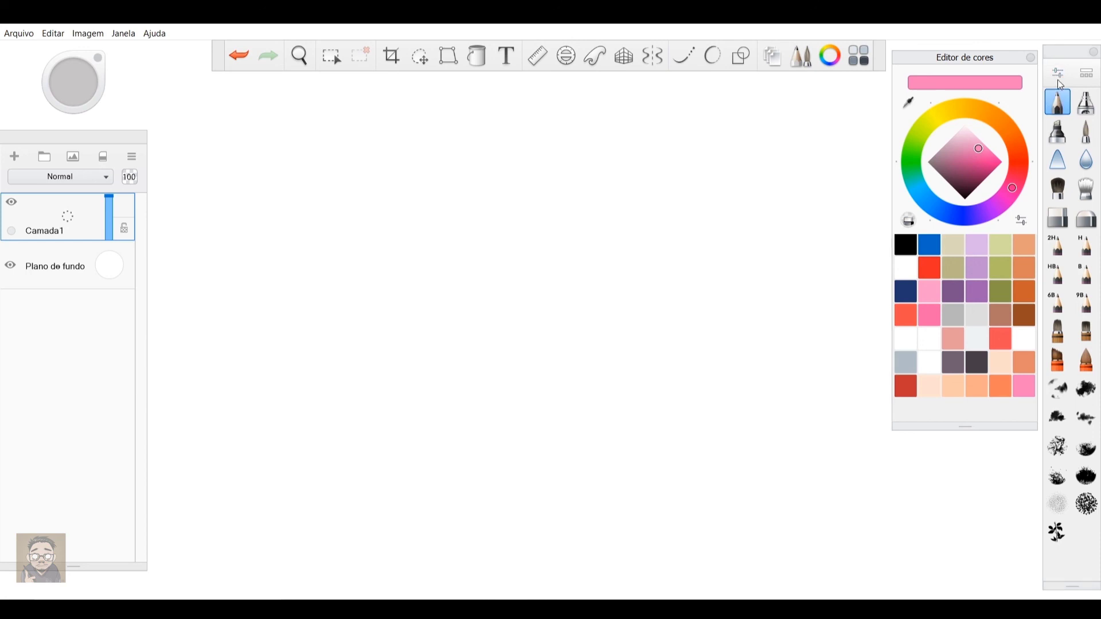
Examine the brush properties of the pencil, airbrush, marker and paintbrush, return to the pencil and close the properties.
click(1058, 75)
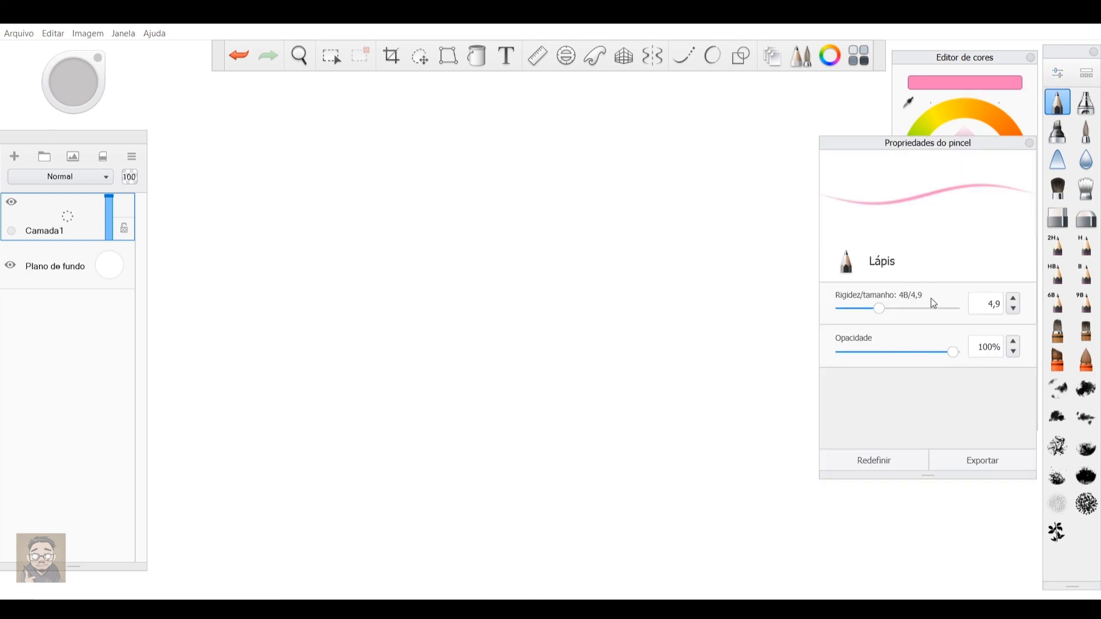
click(1084, 109)
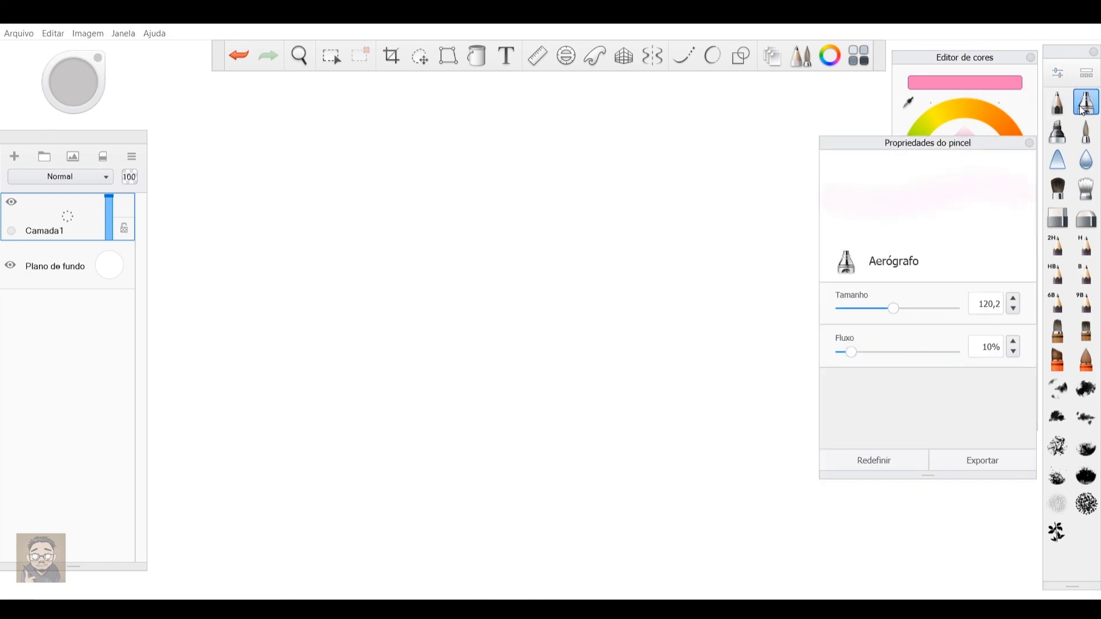
click(1060, 139)
click(1085, 133)
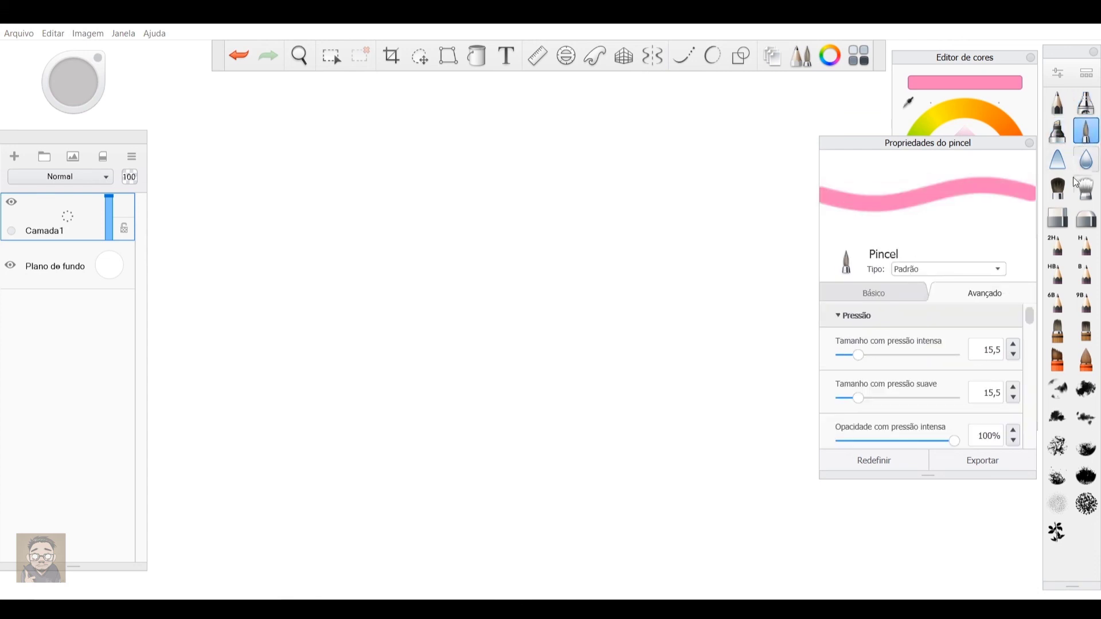
click(1058, 131)
click(1058, 102)
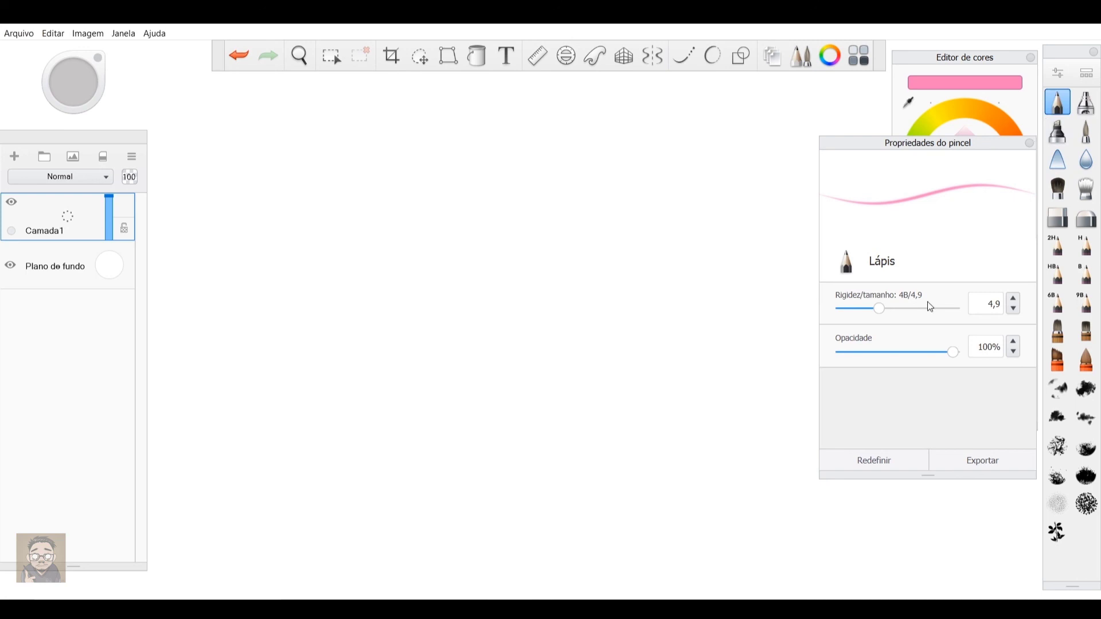
click(1031, 143)
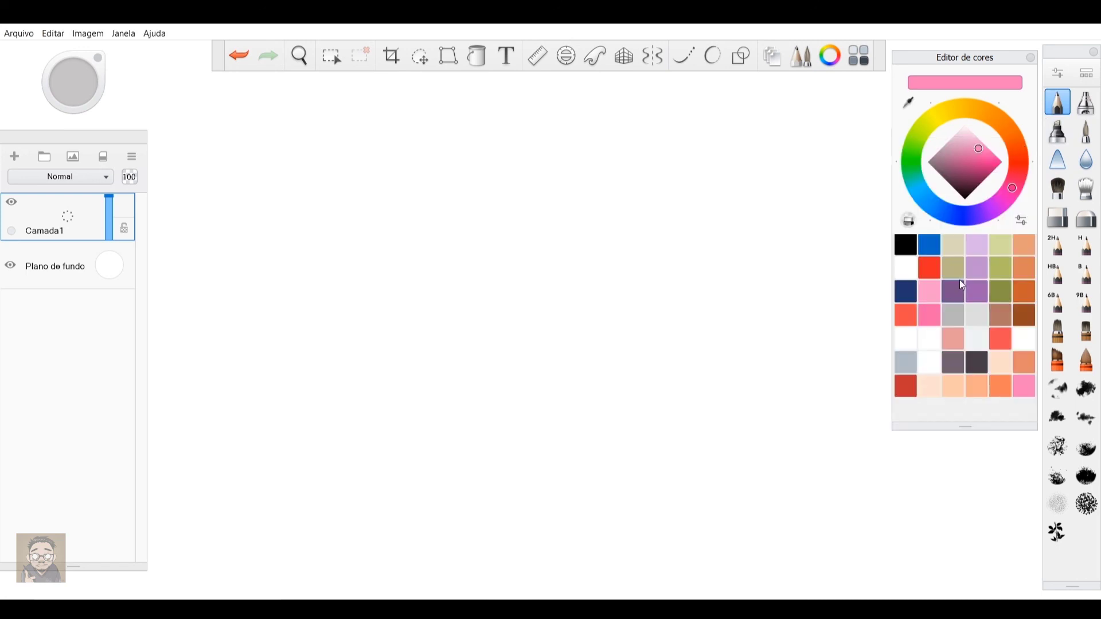
Open the brush library, reposition it, browse through its brush sets and close it.
click(1091, 78)
drag(945, 213, 854, 119)
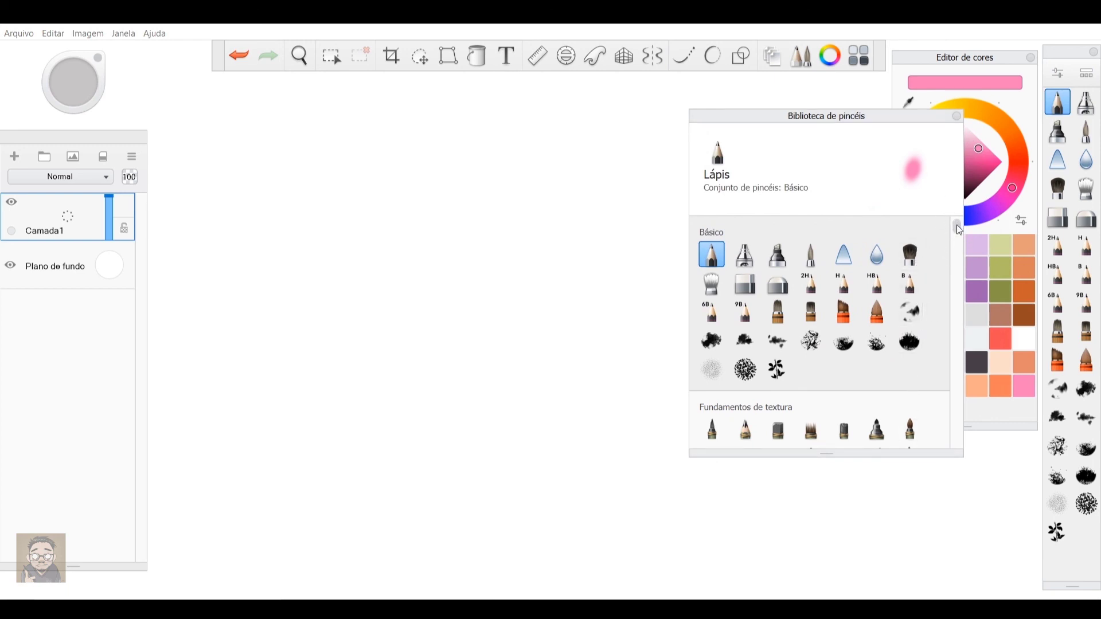
drag(959, 230, 969, 380)
click(957, 116)
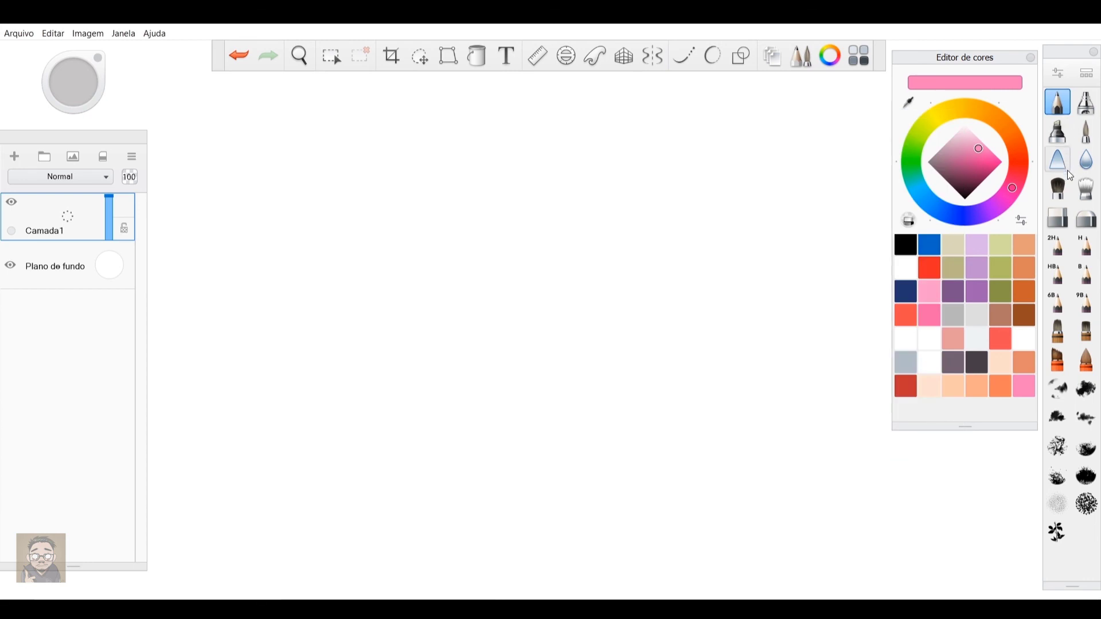
Reopen the brush library, move the pointed round brush and the marker from Fundamentos de textura to the Básico set, and close it.
click(1087, 76)
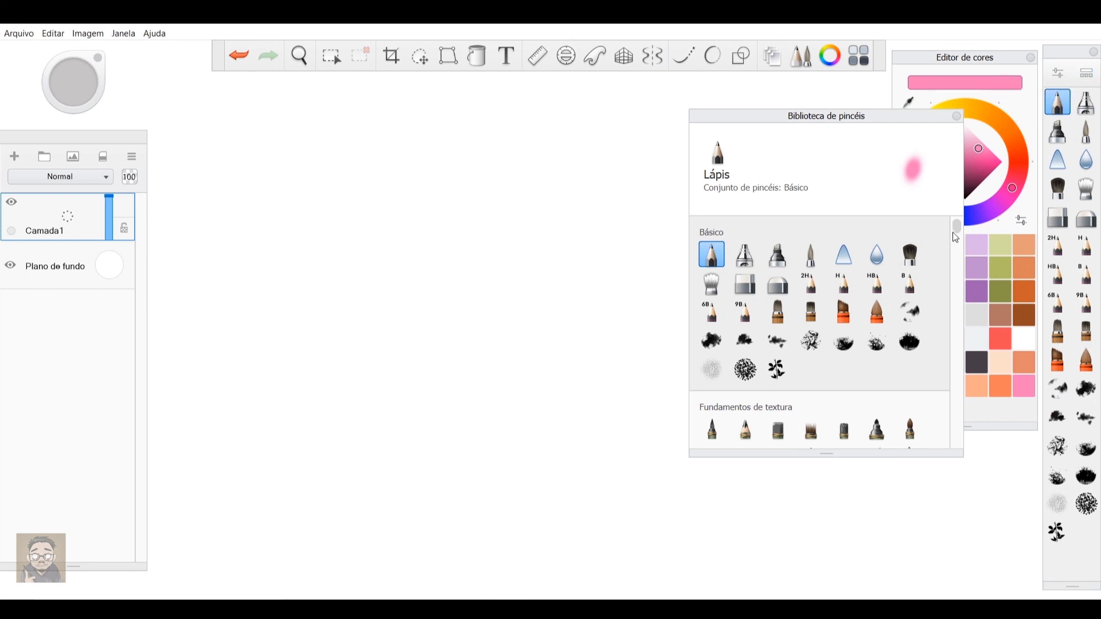
scroll(956, 237, down, 3)
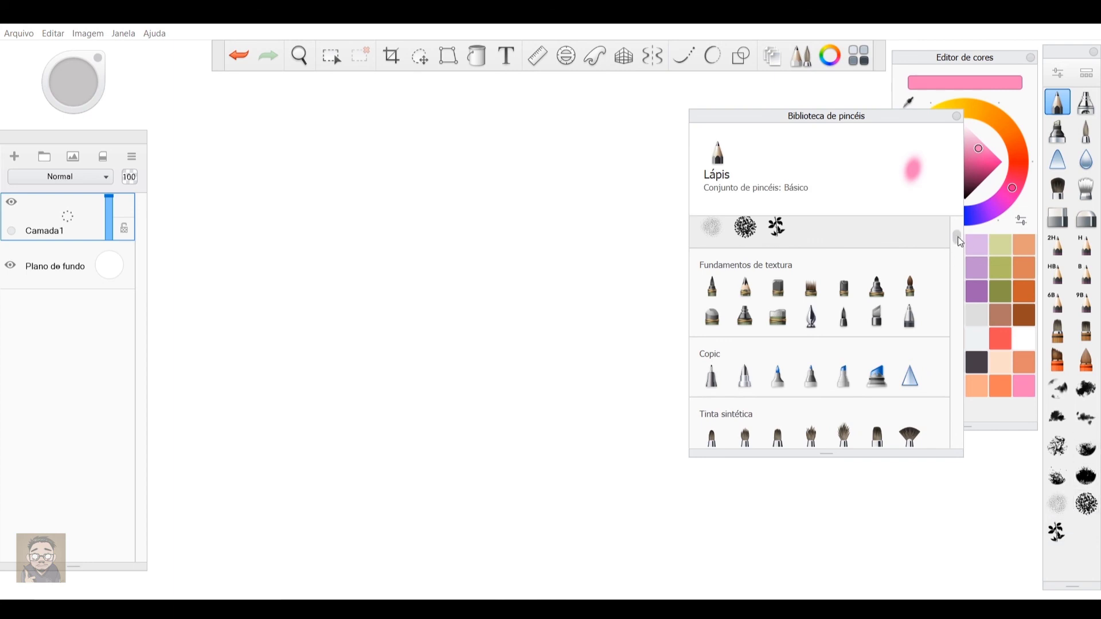
scroll(958, 236, up, 3)
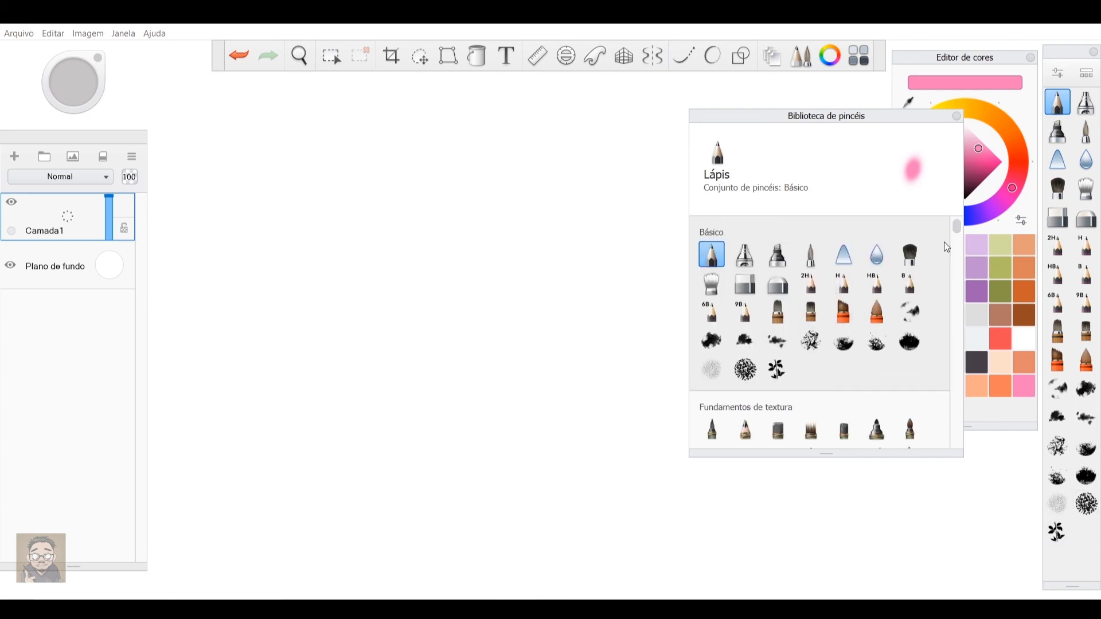
scroll(956, 239, down, 3)
scroll(958, 237, up, 1)
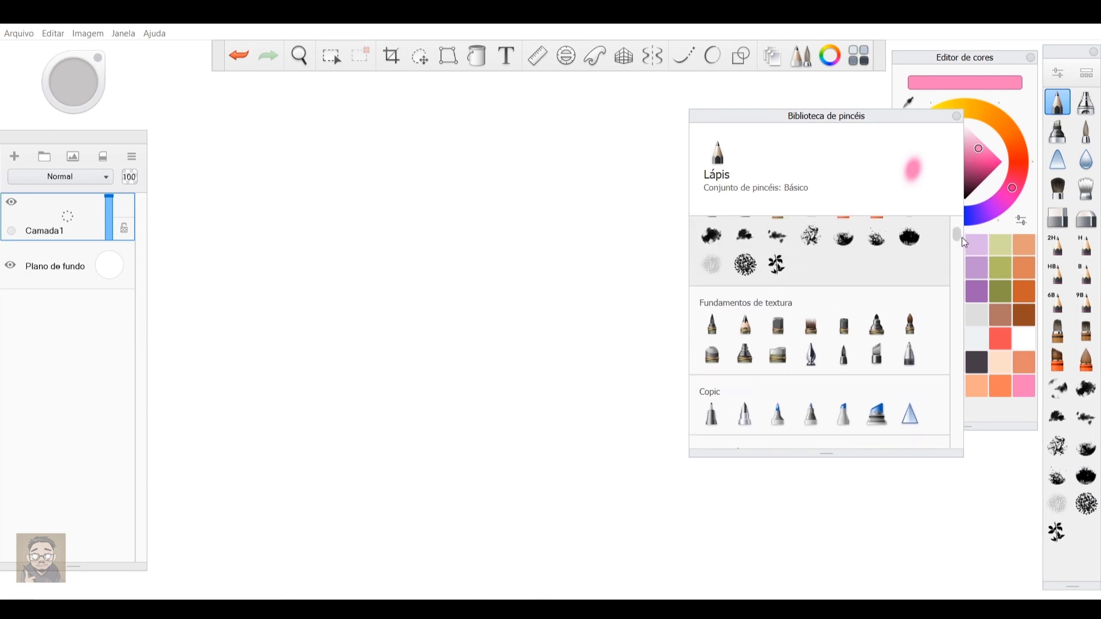
scroll(958, 239, up, 2)
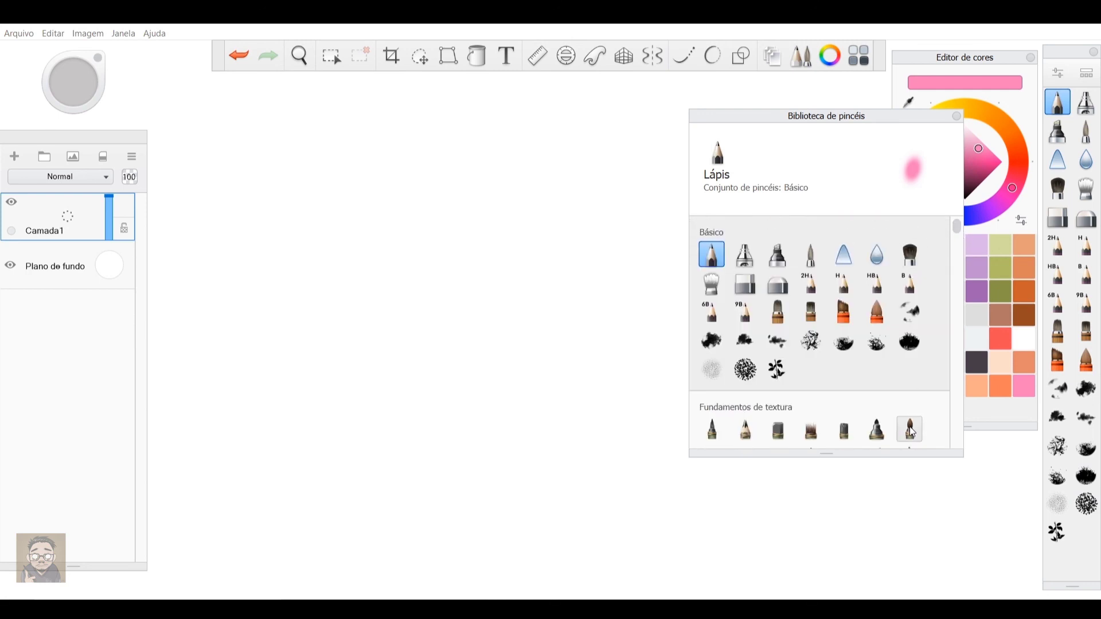
scroll(912, 431, down, 1)
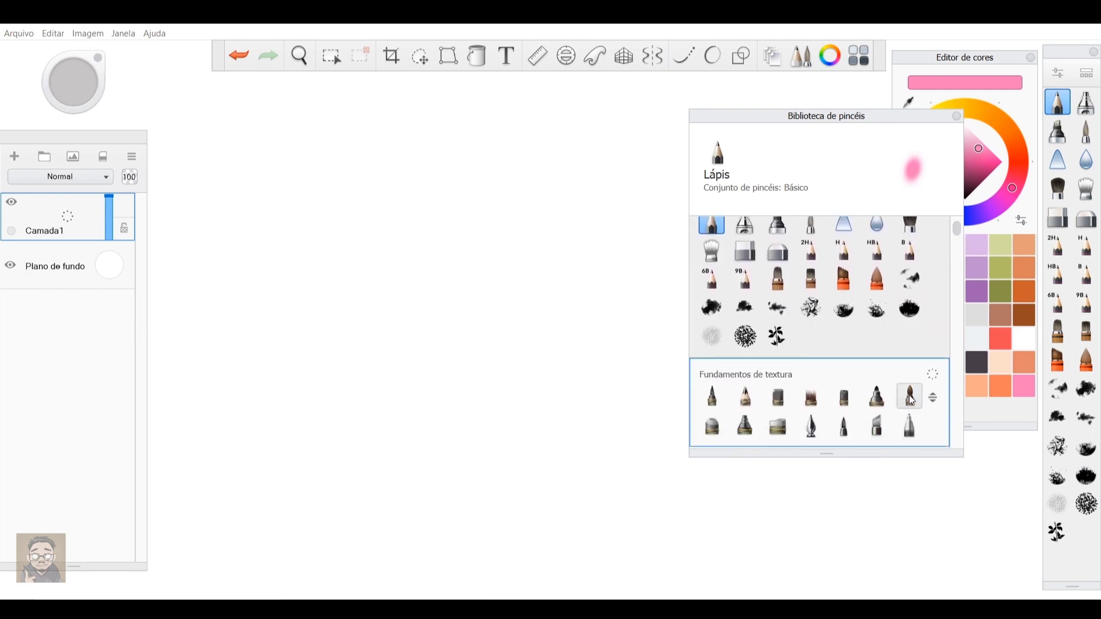
click(913, 402)
drag(912, 400, 830, 336)
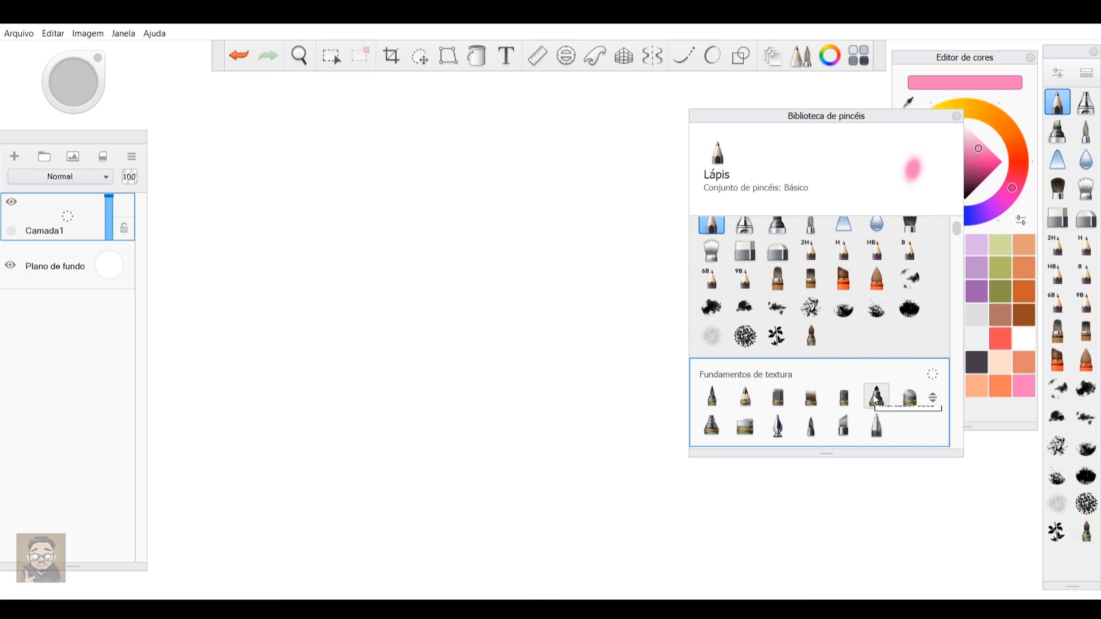
mouse_move(876, 401)
mouse_down()
mouse_move(914, 403)
mouse_move(1019, 489)
mouse_move(1091, 568)
mouse_up()
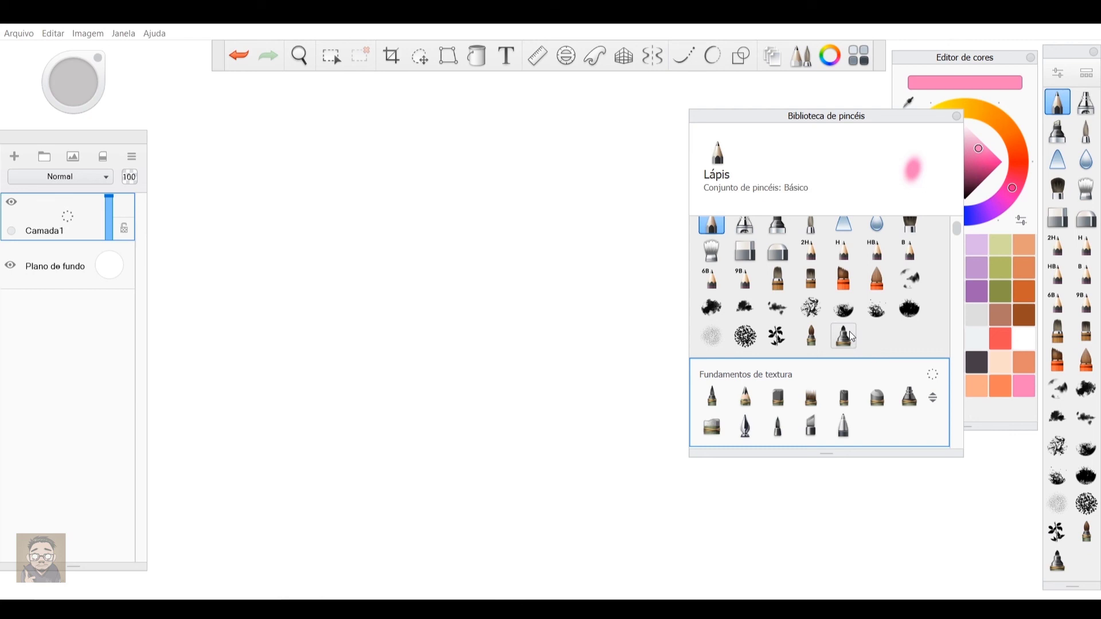
click(956, 117)
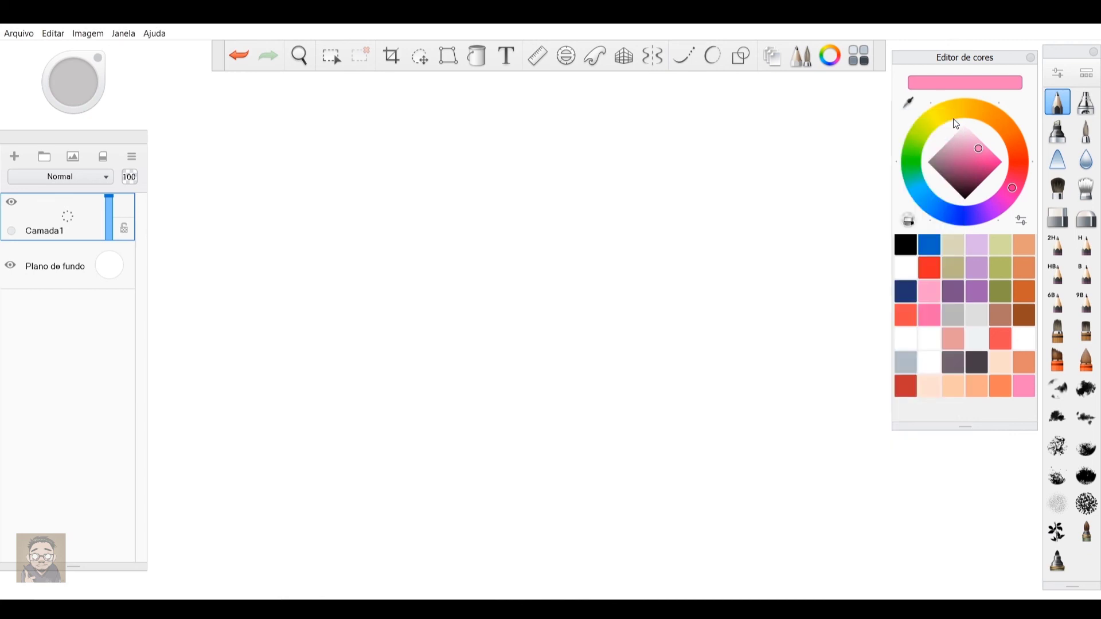